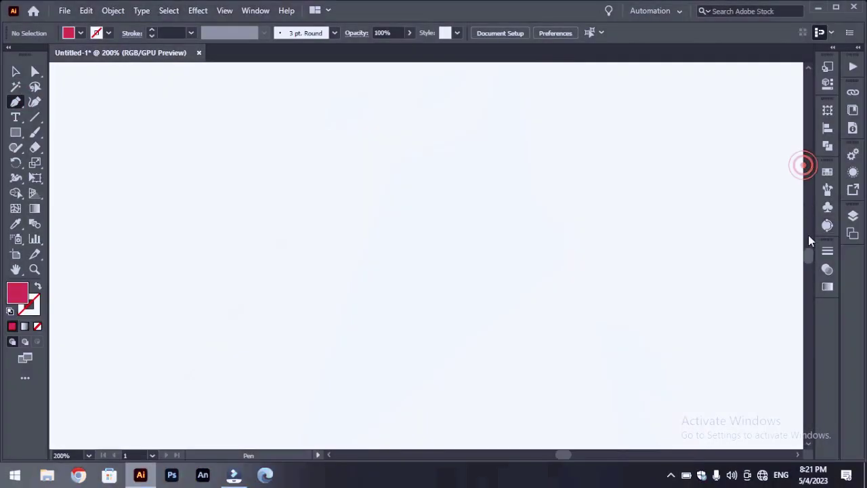
- Start the cap outline with the Pen tool: left side and rounded top-left corner
left_click_drag(809, 258, 809, 254)
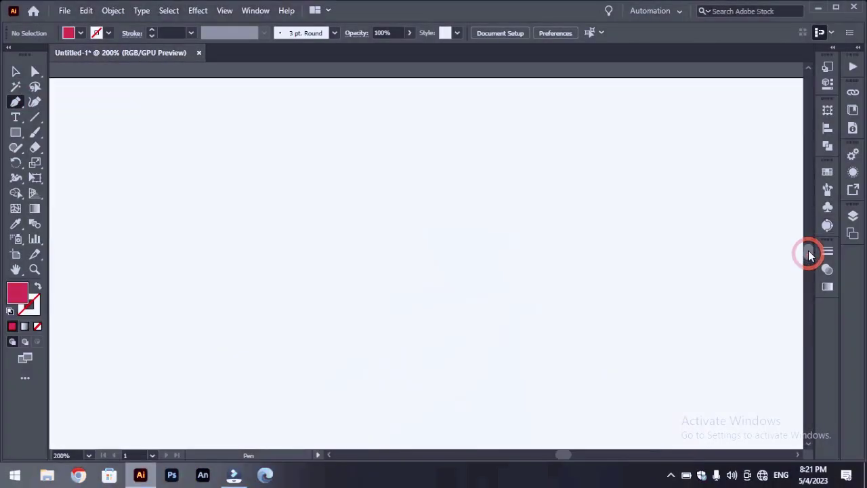
left_click(349, 320)
left_click(359, 243)
left_click_drag(393, 222, 403, 230)
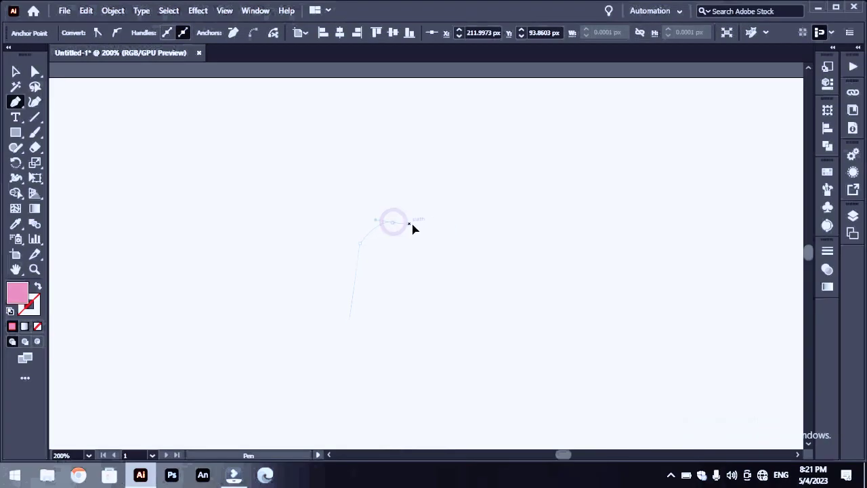
- Make the stroke black with no fill, then draw the top and right side and close the cap
left_click(38, 287)
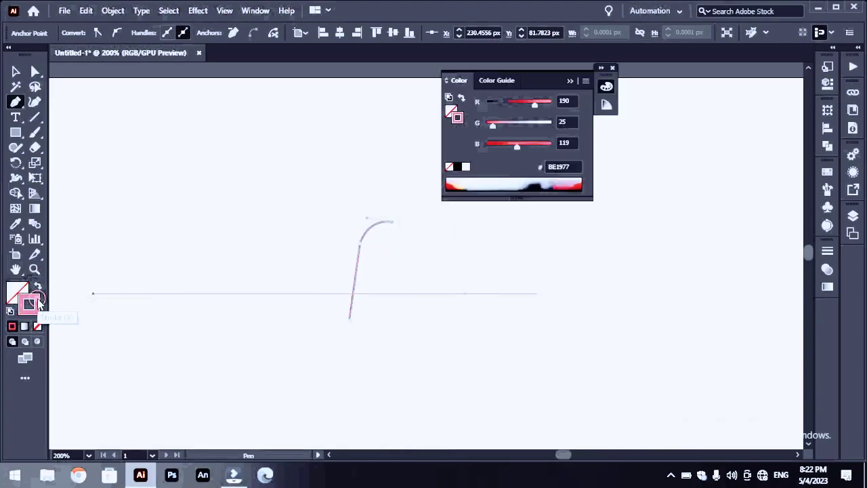
double_click(34, 298)
left_click(716, 114)
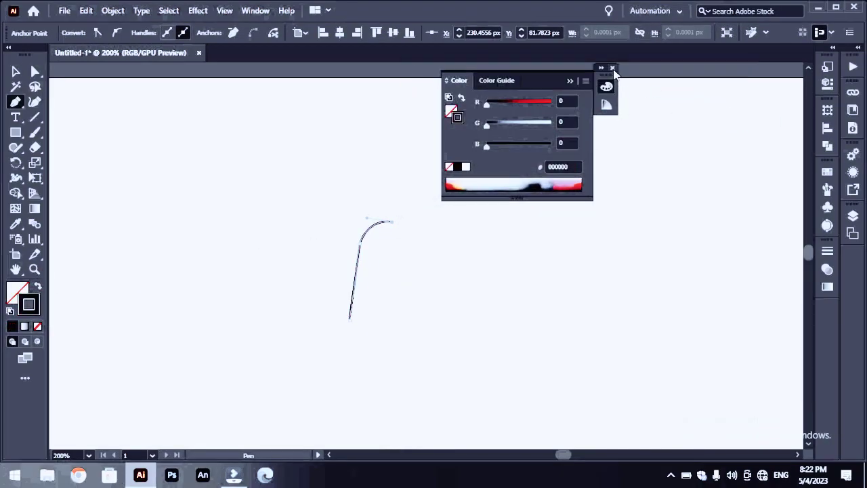
left_click_drag(508, 234, 519, 235)
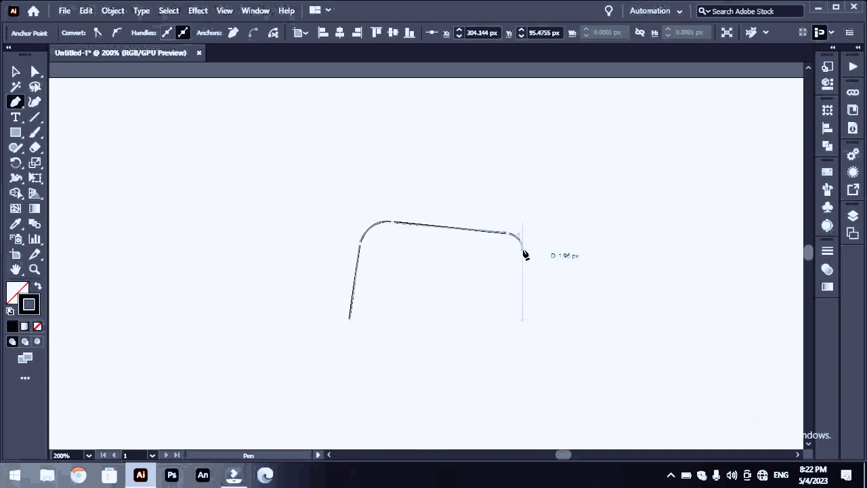
left_click(532, 285)
left_click(350, 318)
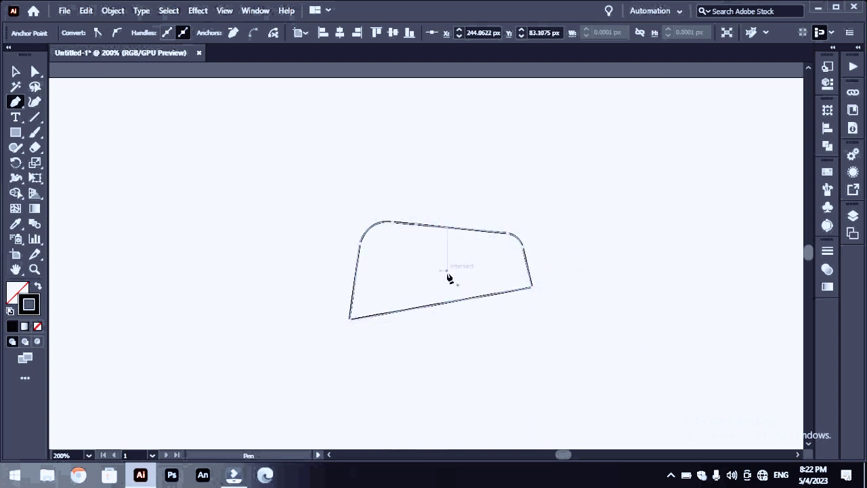
left_click(446, 286)
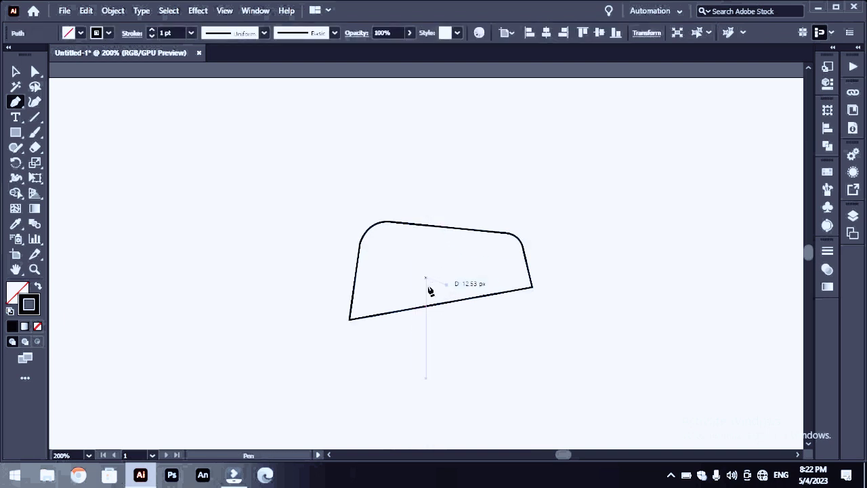
- Trace the brim line under the cap, then curve the outline around the ear bump
scroll(467, 180, "down", 3)
scroll(467, 180, "down", 2)
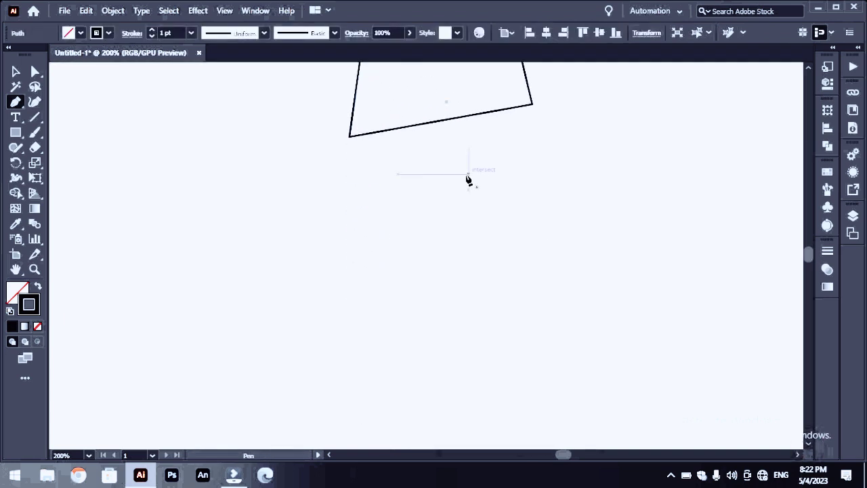
left_click(532, 107)
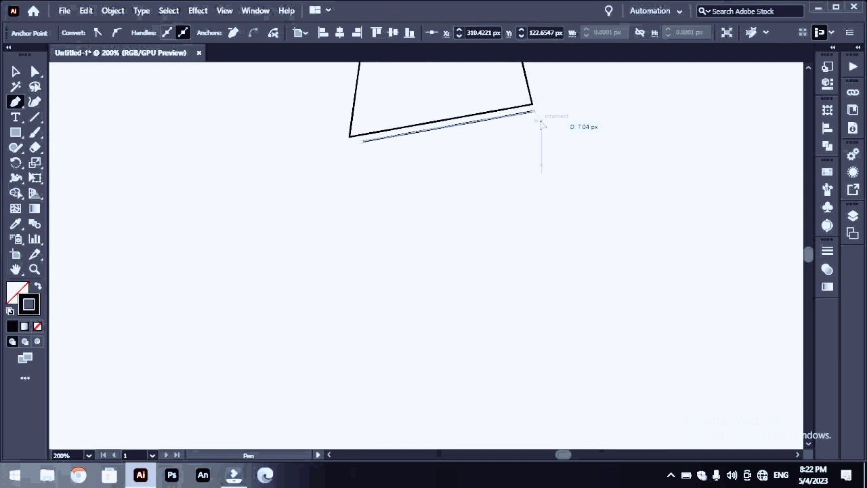
scroll(542, 124, "up", 4)
mouse_move(430, 296)
left_mouse_down()
mouse_move(421, 327)
mouse_move(433, 357)
left_mouse_up()
scroll(441, 332, "down", 3)
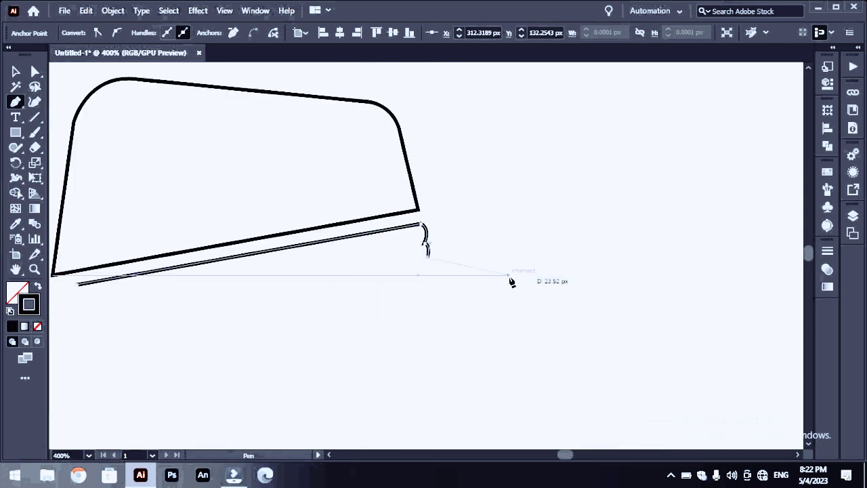
left_click_drag(509, 278, 533, 314)
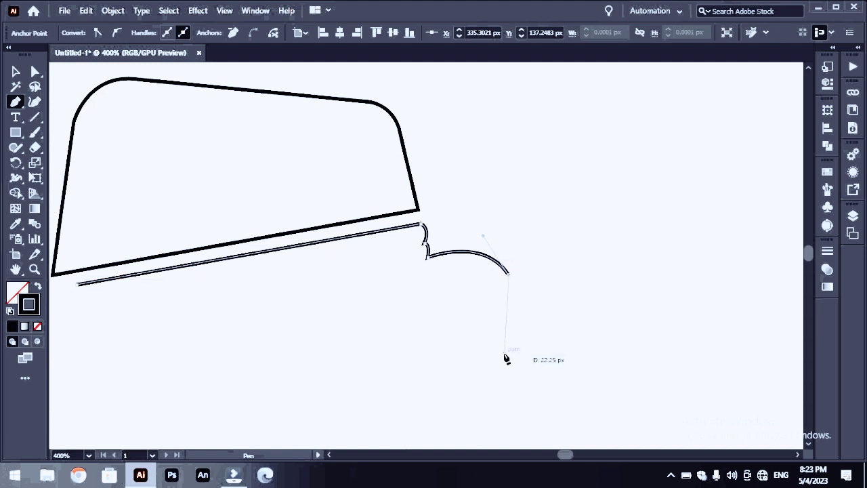
mouse_move(505, 353)
left_mouse_down()
mouse_move(470, 398)
mouse_move(428, 386)
left_mouse_up()
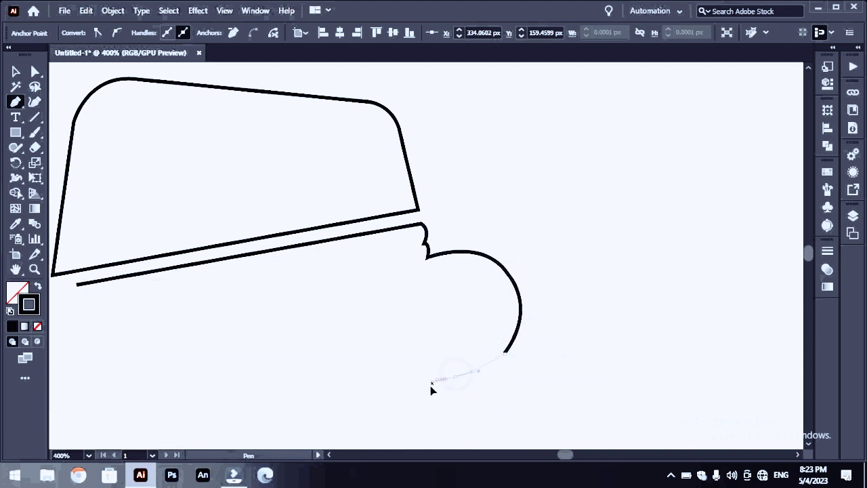
scroll(806, 447, "down", 5)
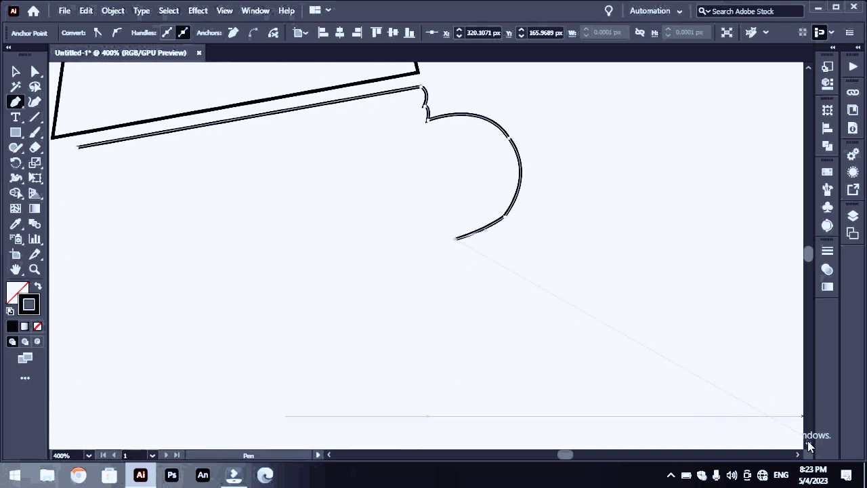
scroll(806, 447, "down", 5)
- Continue down the neck, curve the shoulder bottom, and run a diagonal into the neck bend
left_click(509, 341)
scroll(596, 392, "down", 3)
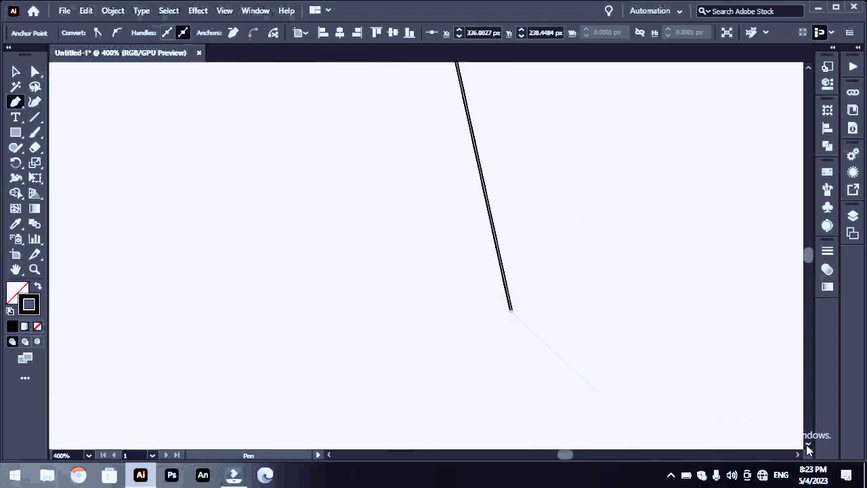
scroll(596, 391, "down", 3)
scroll(596, 391, "down", 3)
key("ctrl+1")
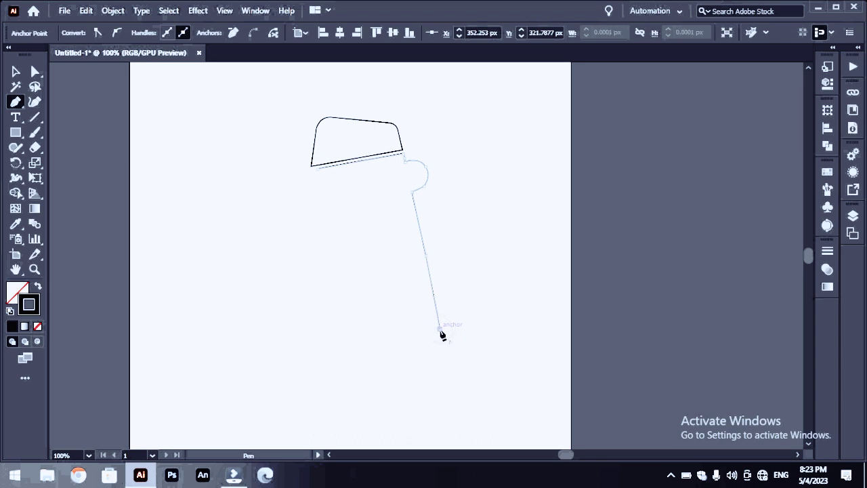
scroll(442, 334, "up", 2)
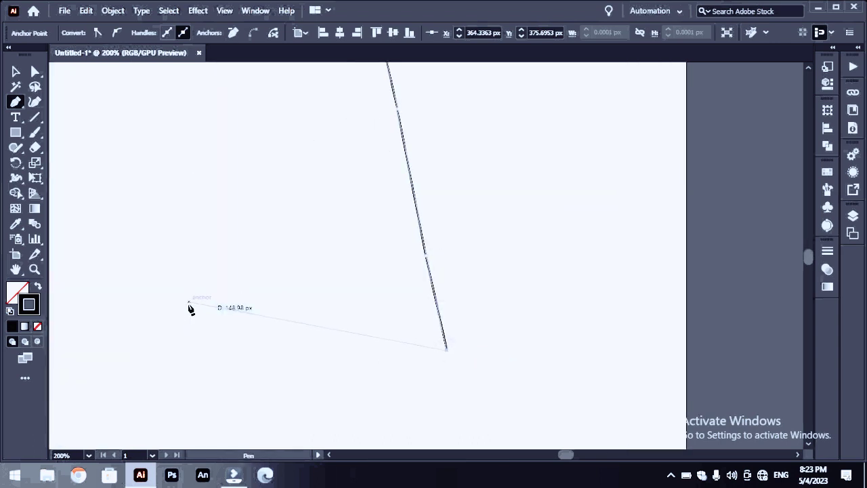
left_click_drag(190, 305, 122, 155)
left_click_drag(208, 166, 207, 165)
left_click(317, 303)
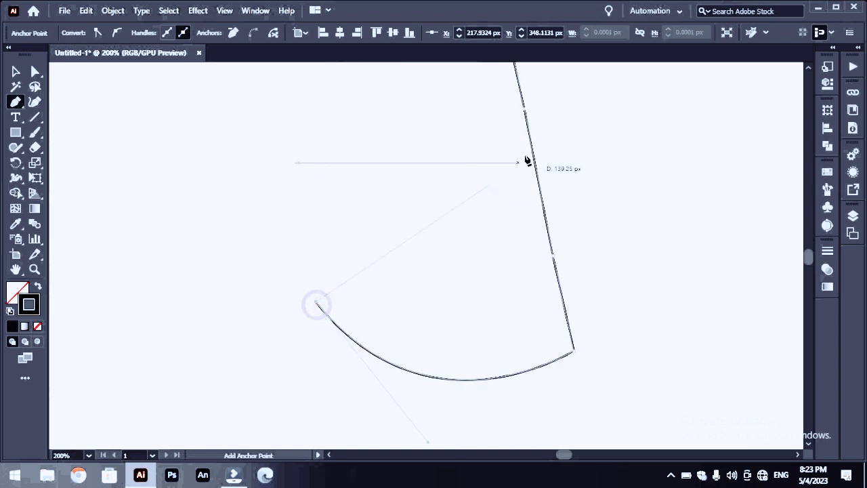
left_click(506, 138)
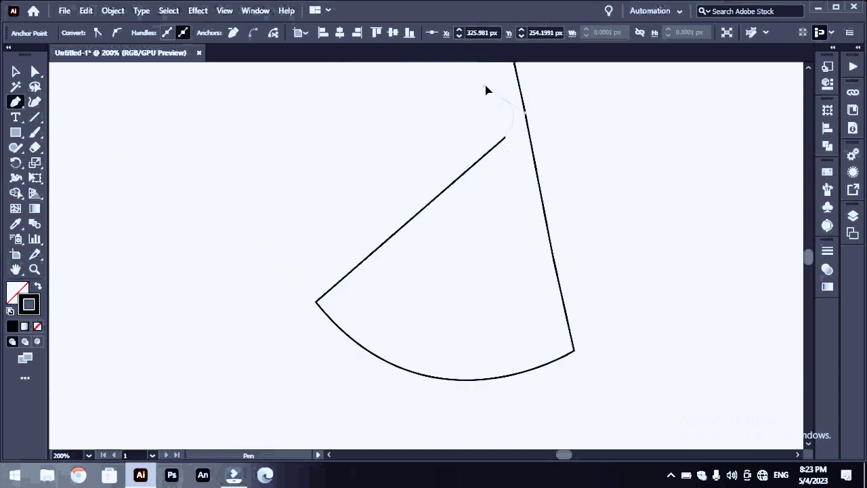
left_click_drag(486, 90, 507, 102)
- Add anchors up the inner neck and close the head outline at the ear junction
scroll(807, 63, "up", 5)
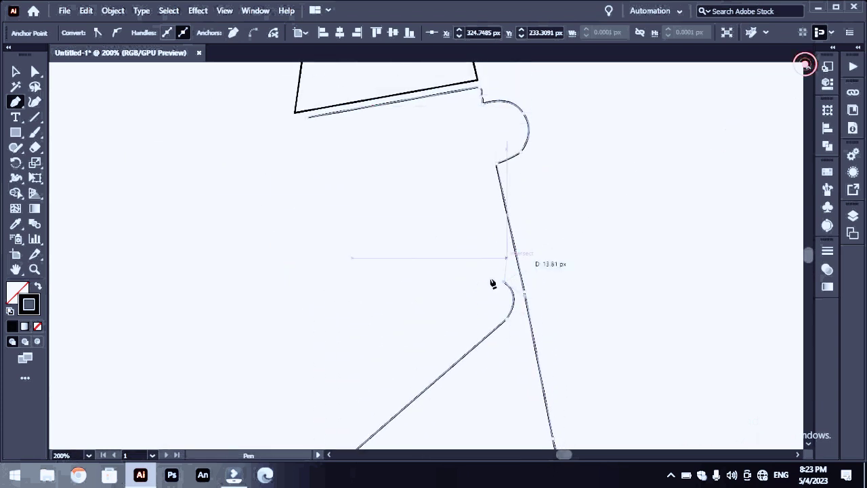
left_click(480, 252)
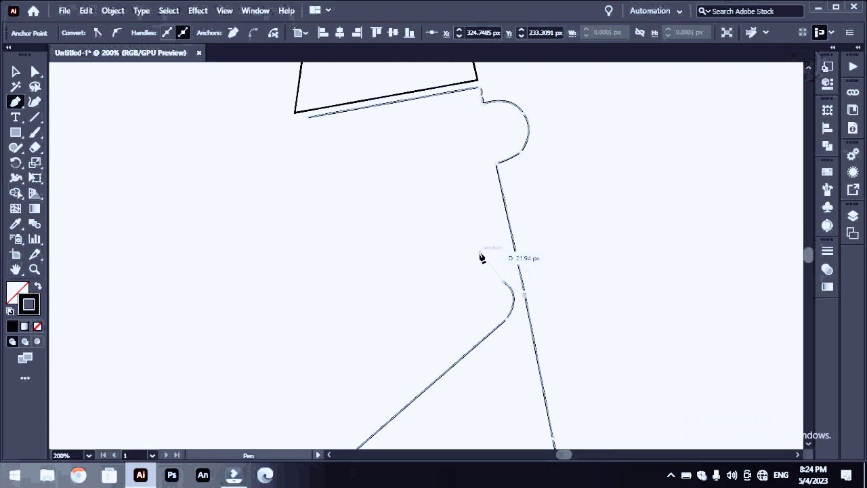
left_click(464, 122)
left_click_drag(464, 122, 475, 115)
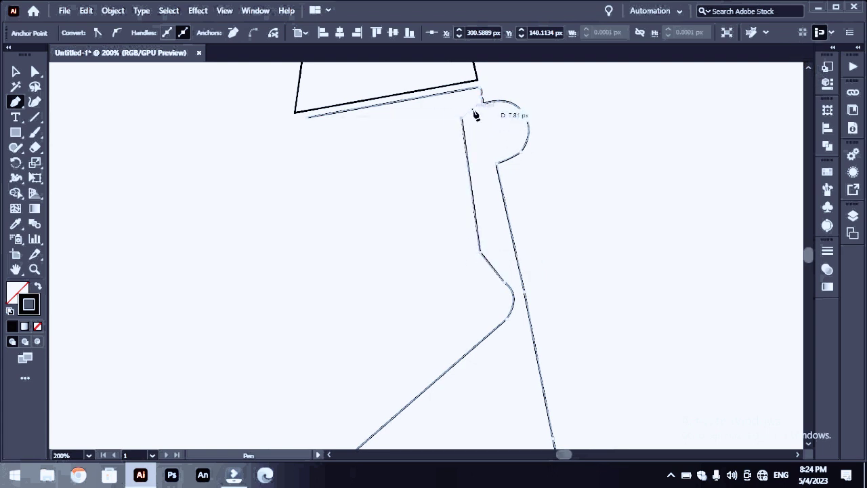
scroll(476, 115, "up", 3)
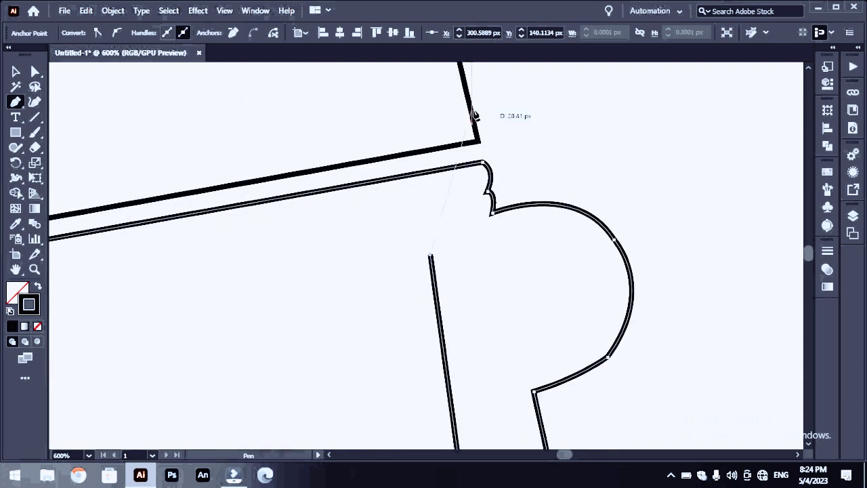
left_click(456, 228)
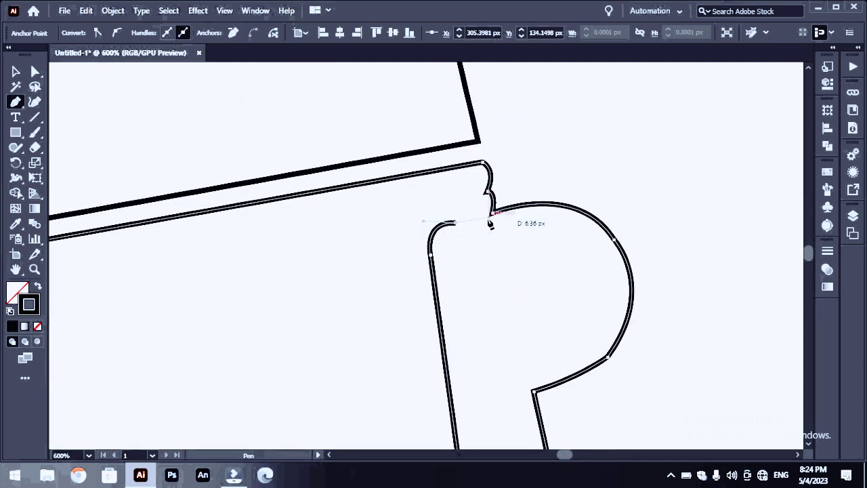
left_click(491, 215)
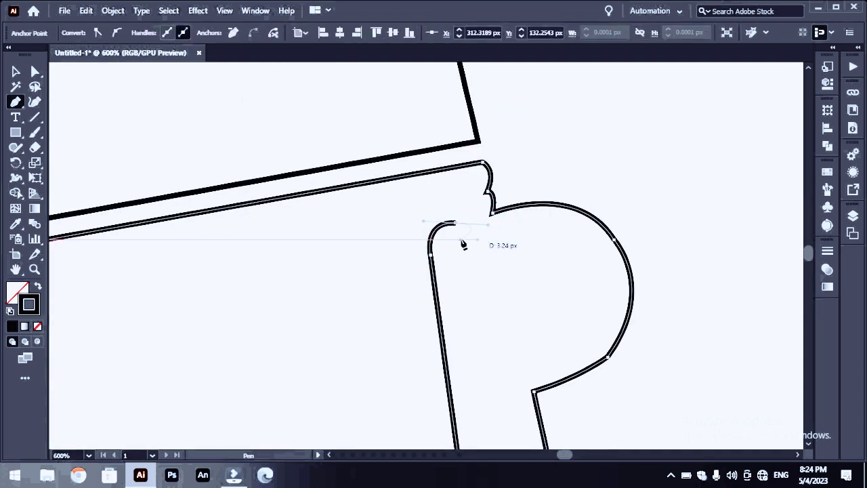
- Close the cap path with a straight bottom edge from its left end to its right end
left_click(36, 71)
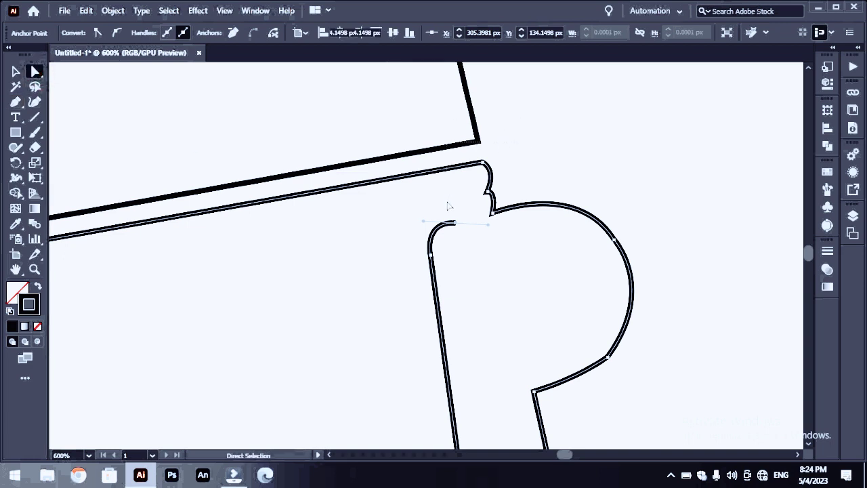
scroll(447, 205, "down", 2)
scroll(447, 205, "down", 1)
scroll(447, 206, "down", 1)
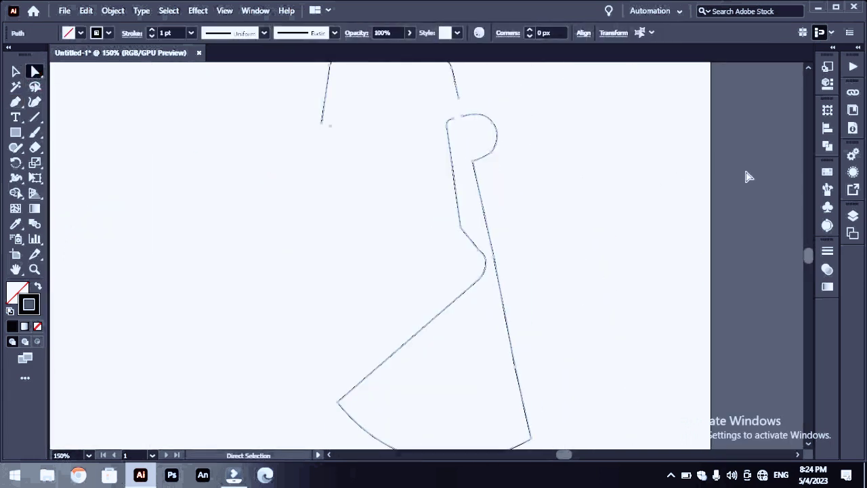
scroll(809, 71, "up", 2)
left_click(15, 101)
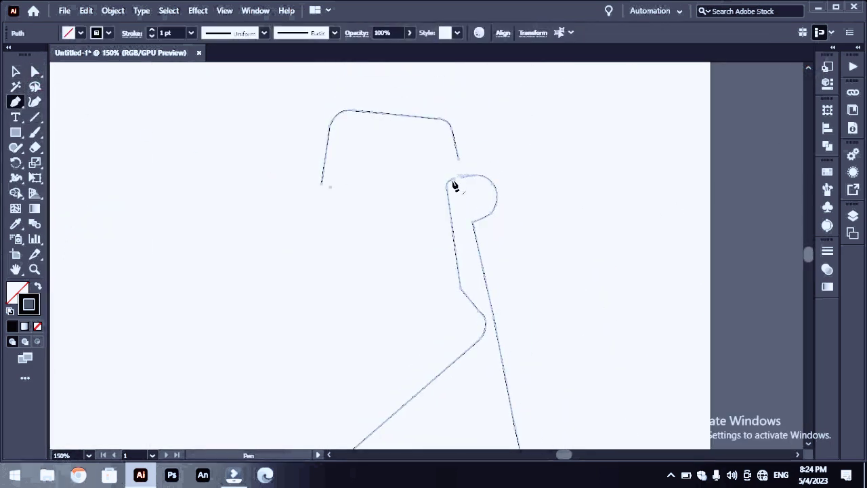
left_click(322, 183)
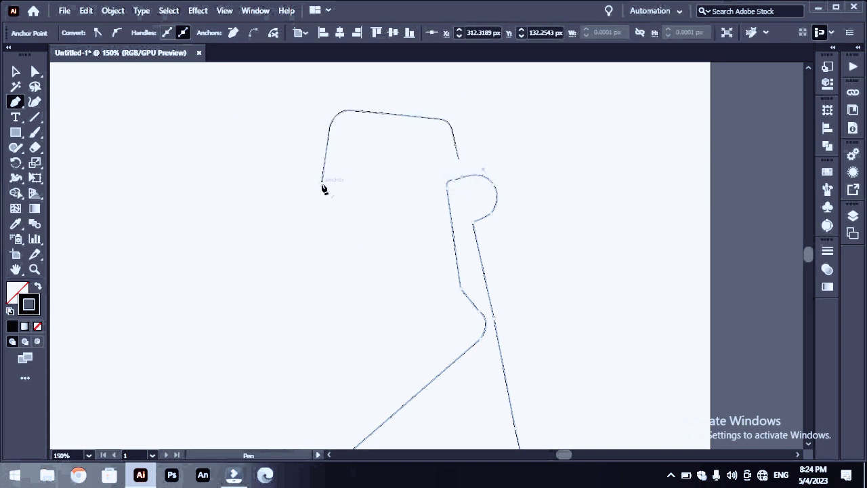
left_click(459, 161)
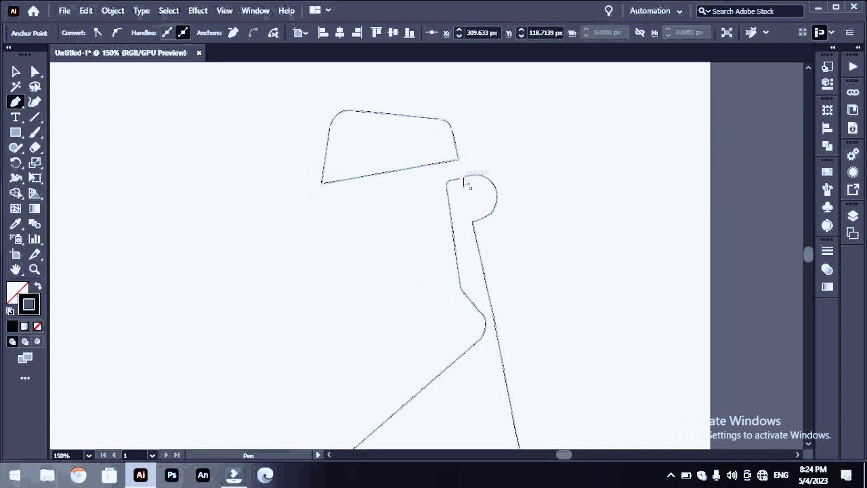
key("ctrl+plus")
key("ctrl+plus")
key("ctrl+plus")
- Trace the long beard outline with a rounded bulge, connecting it back to the cap
left_click_drag(431, 278, 443, 326)
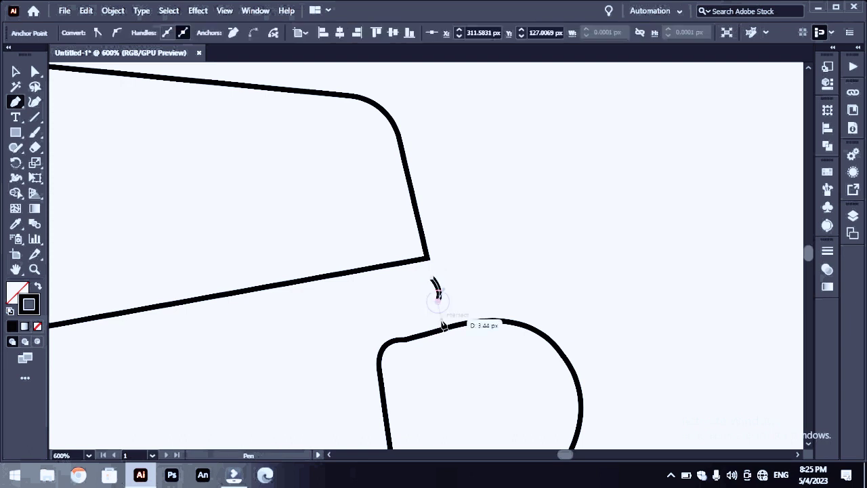
left_click(392, 345)
key("ctrl+minus")
key("ctrl+minus")
left_click(419, 292)
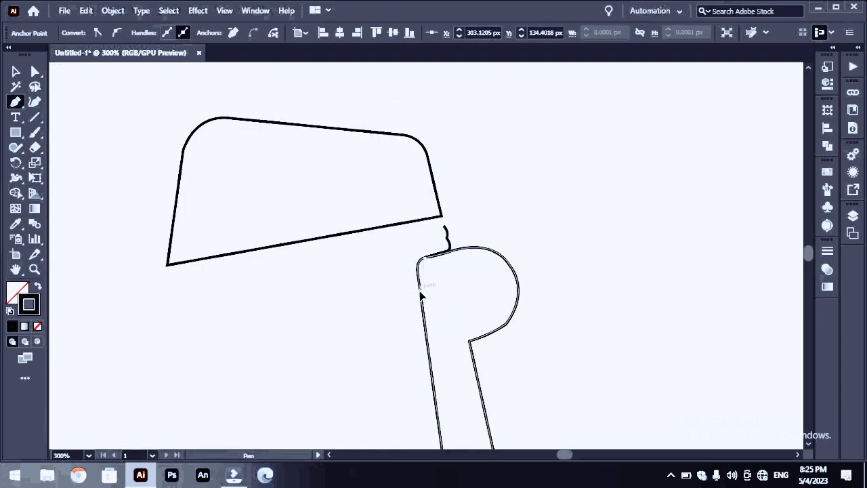
left_click(808, 444)
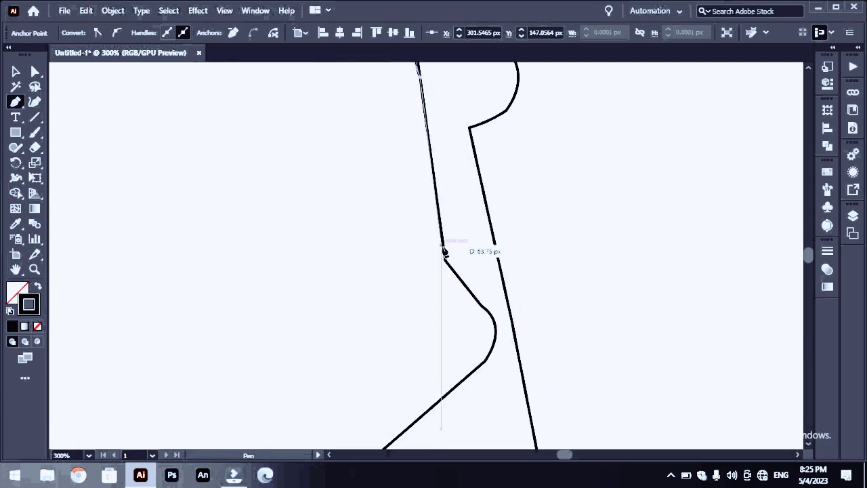
left_click(452, 271)
left_click(480, 304)
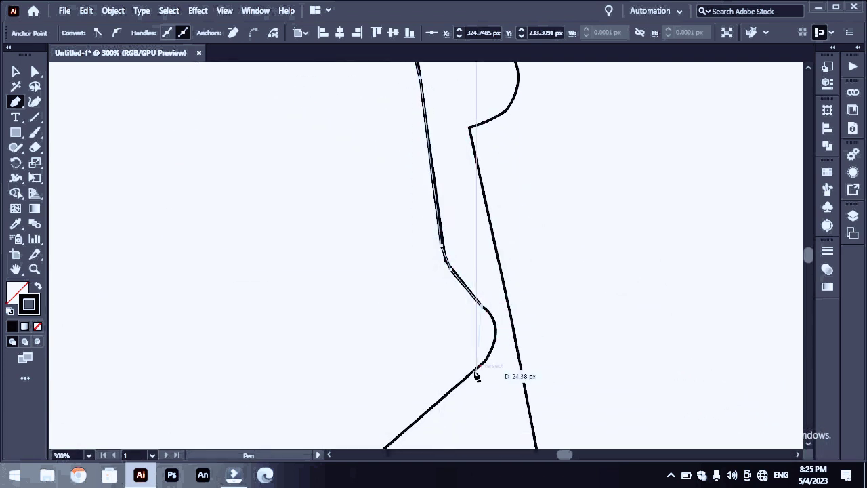
left_click_drag(471, 369, 417, 394)
key("ctrl+minus")
key("ctrl+minus")
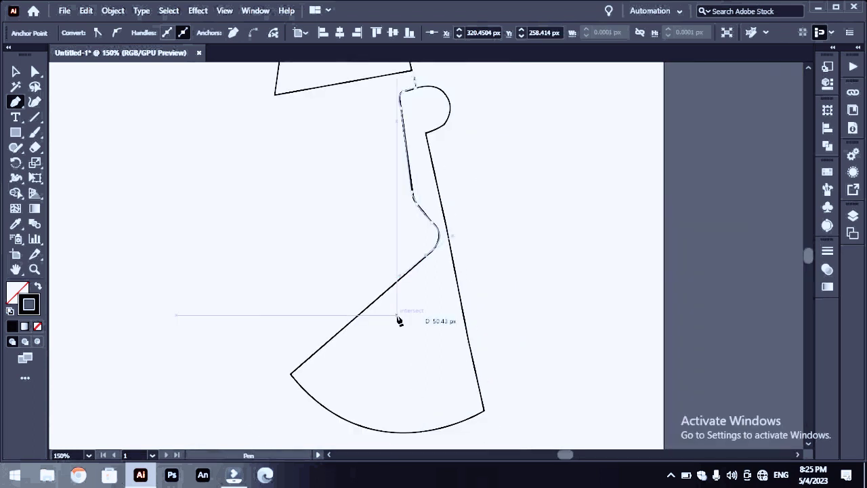
left_click(266, 400)
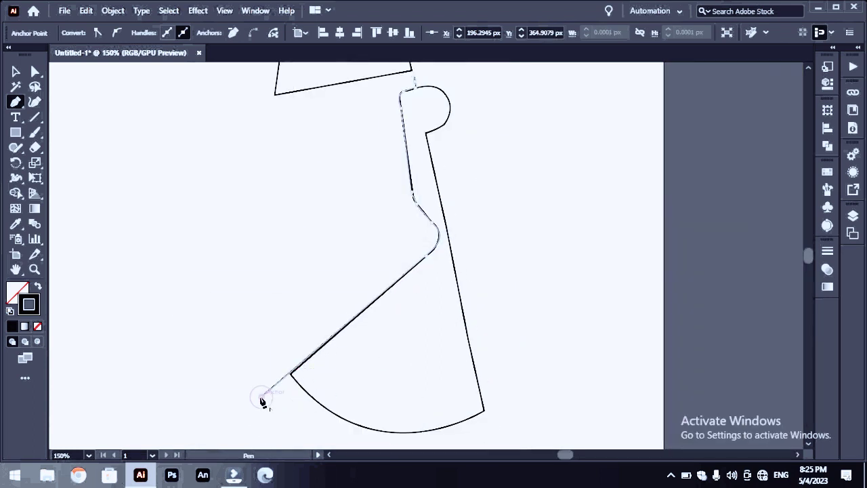
left_click(284, 243)
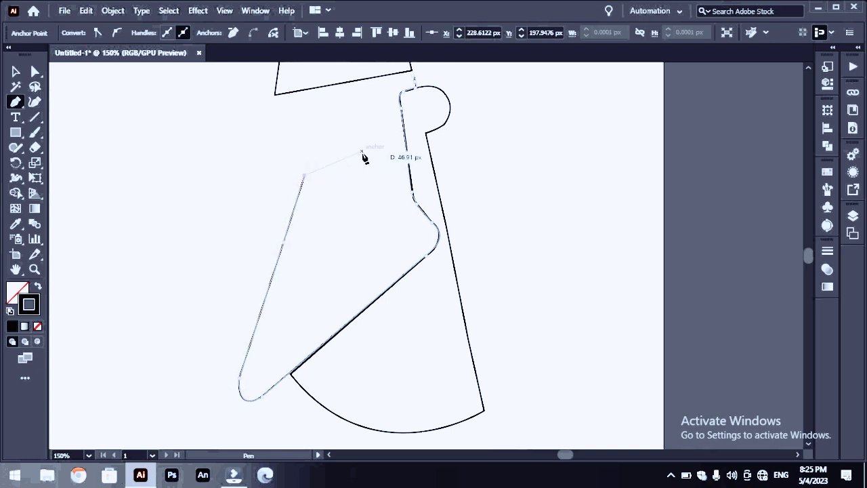
left_click(412, 82)
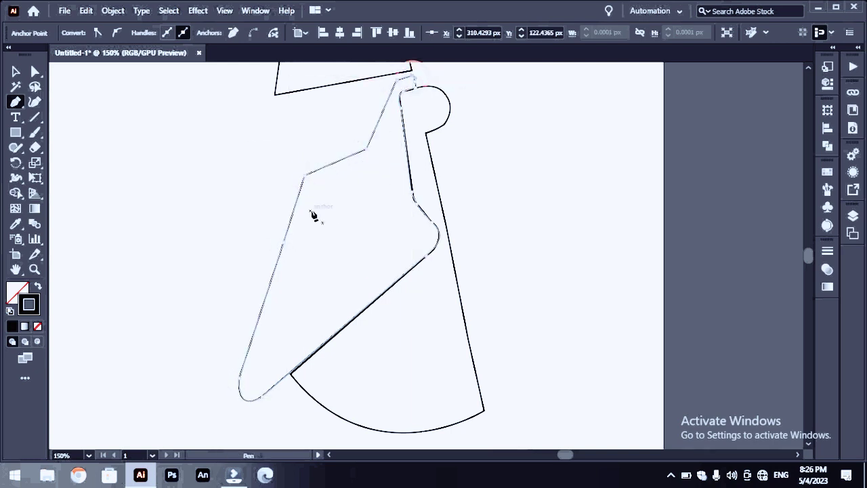
- Draw the closed band shape along the cap's lower edge
left_click(284, 100)
key("ctrl+equal")
key("ctrl+equal")
key("ctrl+equal")
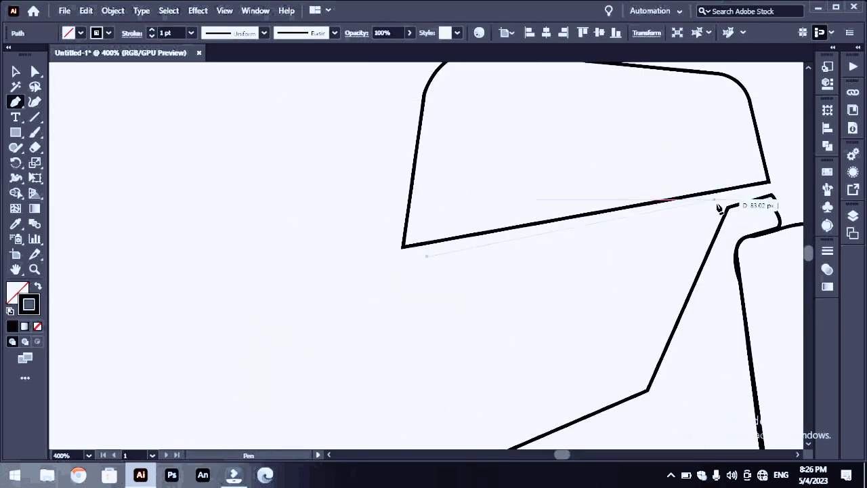
left_click(729, 202)
left_click(707, 252)
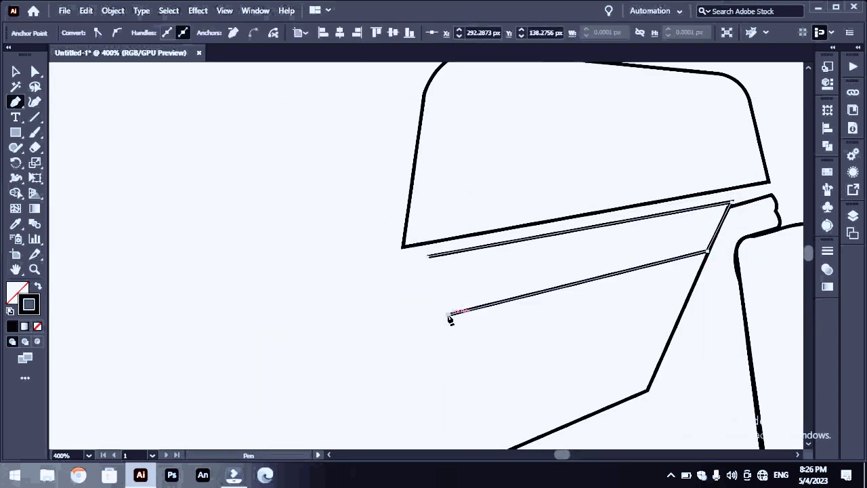
left_click(429, 258)
key("ctrl+minus")
key("ctrl+minus")
key("ctrl+equal")
key("ctrl+equal")
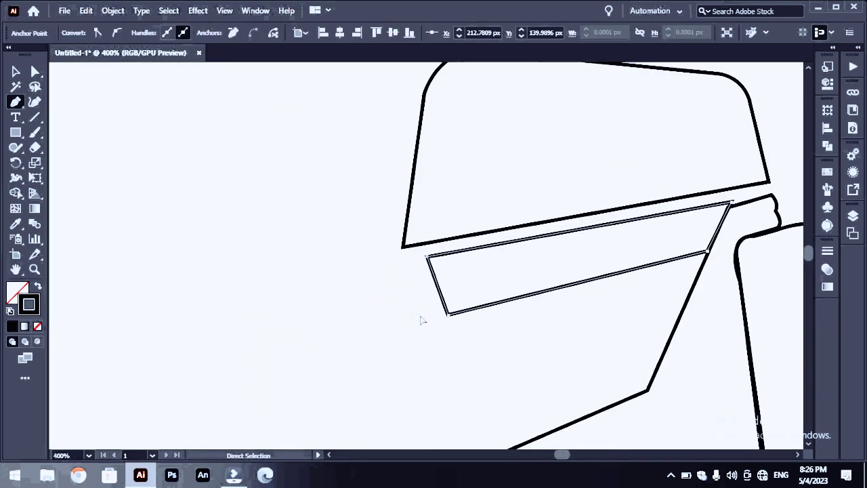
scroll(808, 447, "down", 3)
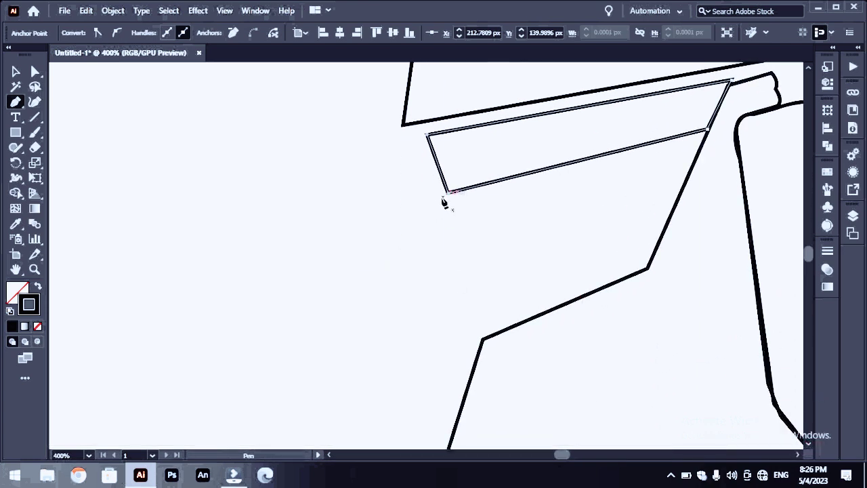
- Draw the closed angular face shape with a rounded nose tip under the band
left_click(442, 196)
left_click(405, 323)
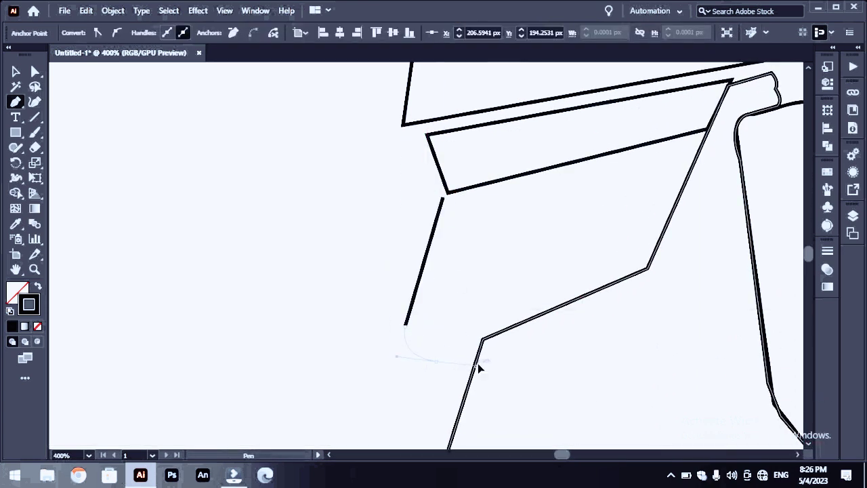
left_click_drag(437, 361, 440, 367)
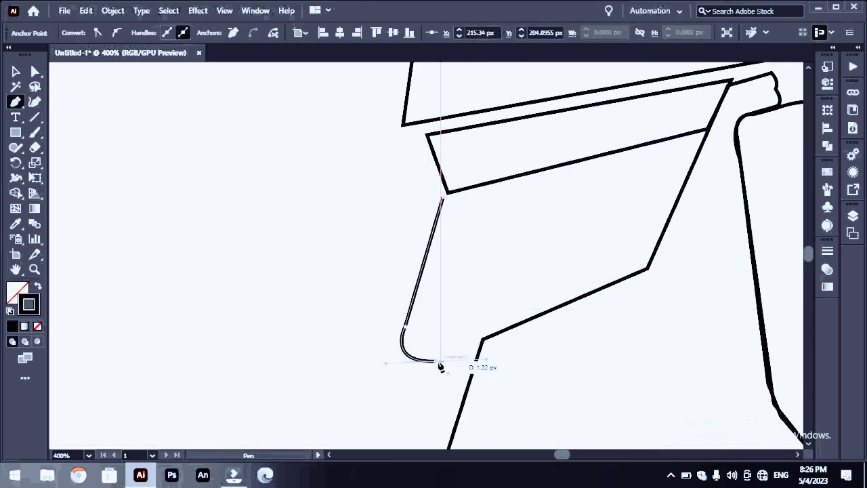
left_click(651, 265)
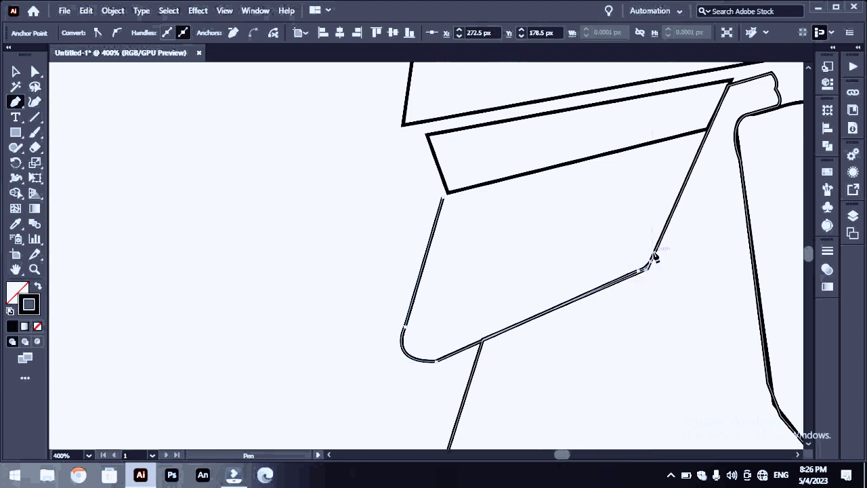
left_click(707, 135)
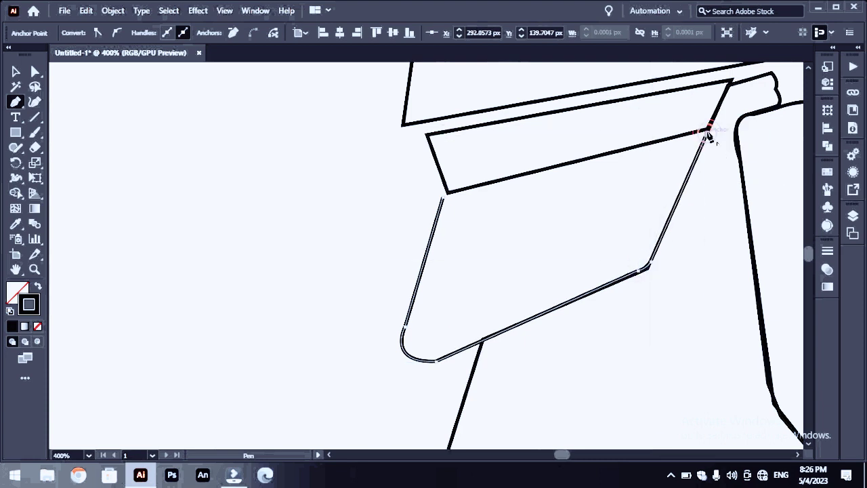
left_click(444, 196)
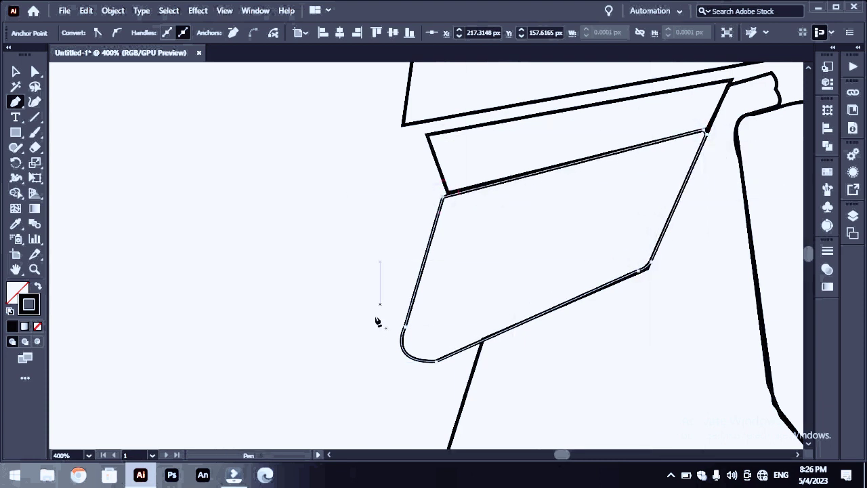
- Draw the half-circle eye curve below the band and fit the figure in view
left_click(550, 229)
left_click_drag(635, 147, 645, 88)
left_click(635, 147)
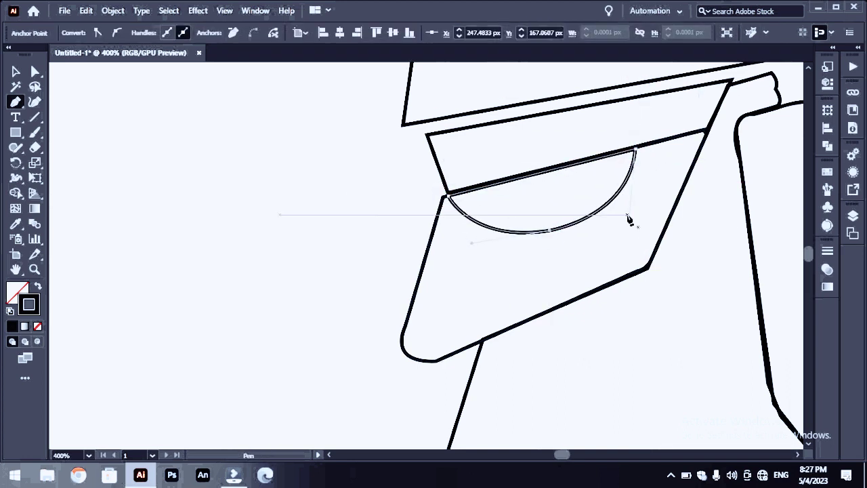
left_click(16, 72)
key("ctrl+0")
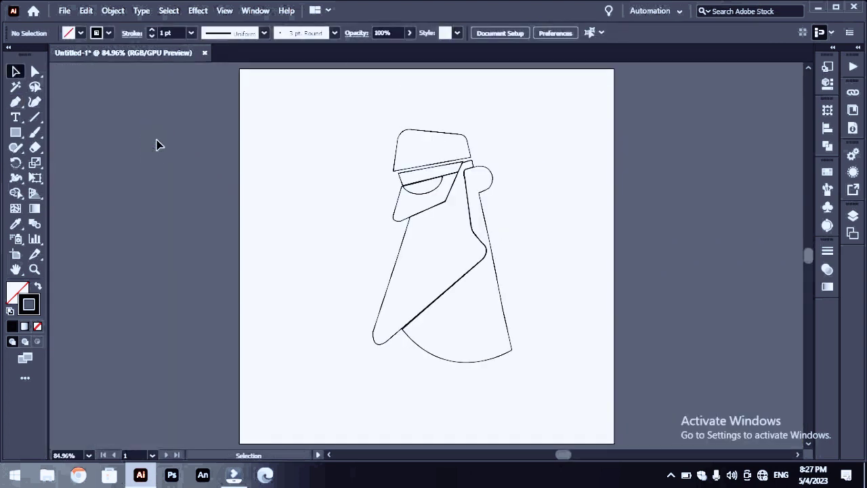
- Draw a closed thin triangular mouth on the beard
key("ctrl+equal")
key("ctrl+equal")
key("ctrl+equal")
scroll(711, 224, "left", 2)
key("p")
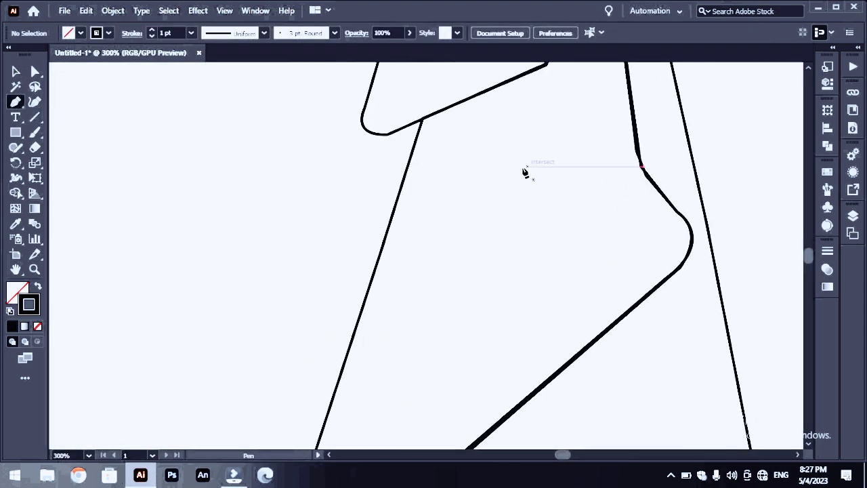
left_click(509, 163)
left_click(384, 245)
left_click(396, 201)
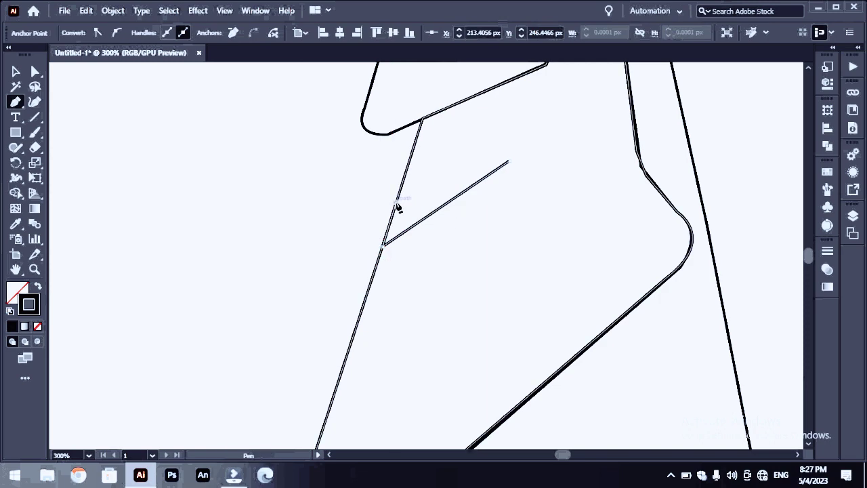
left_click(510, 164)
key("ctrl+minus")
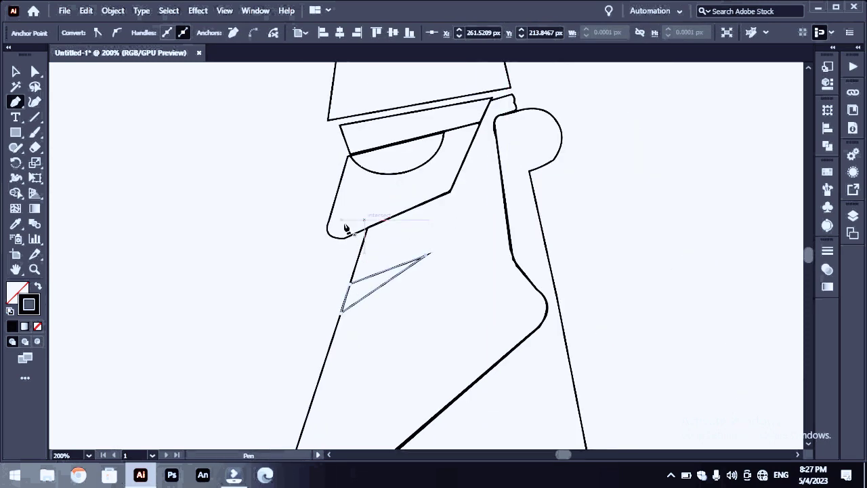
- Draw a small closed triangle under the nose
key("ctrl+plus")
key("ctrl+plus")
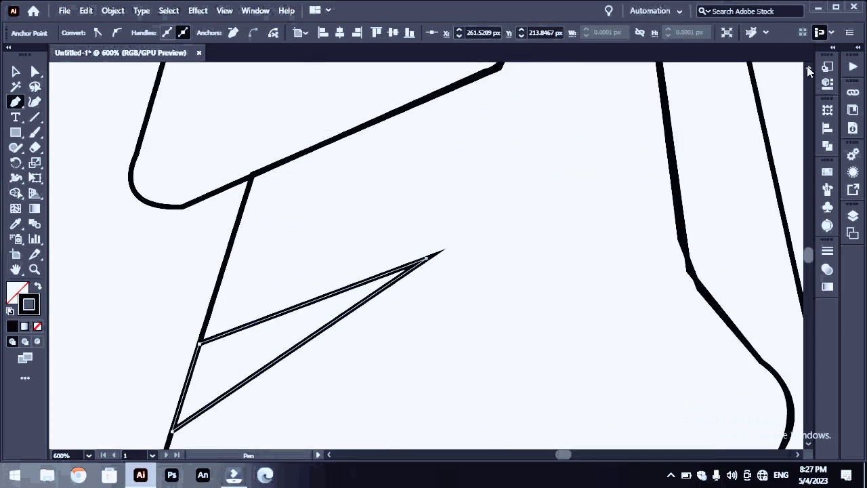
scroll(434, 203, "up", 2)
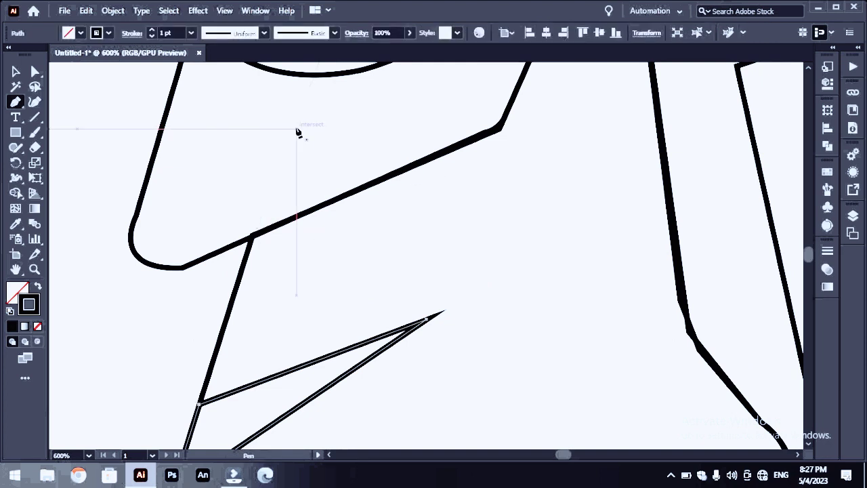
left_click(296, 129)
left_click(251, 235)
left_click(350, 191)
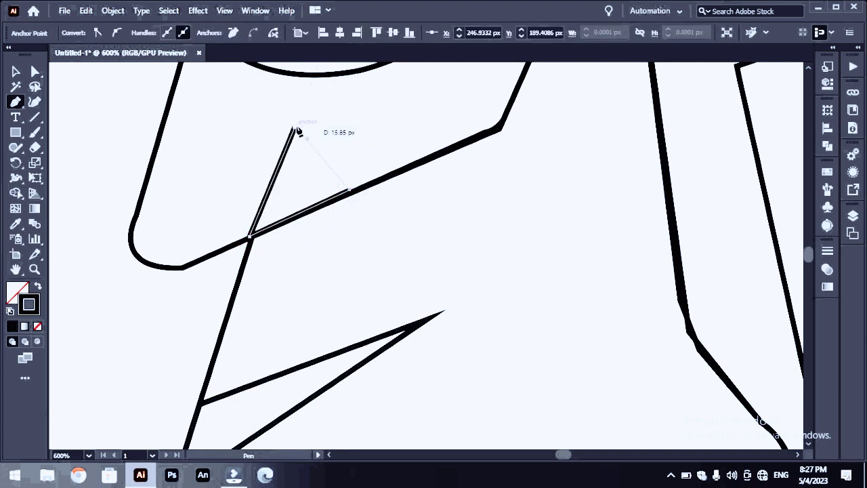
left_click(496, 126)
left_click(296, 120)
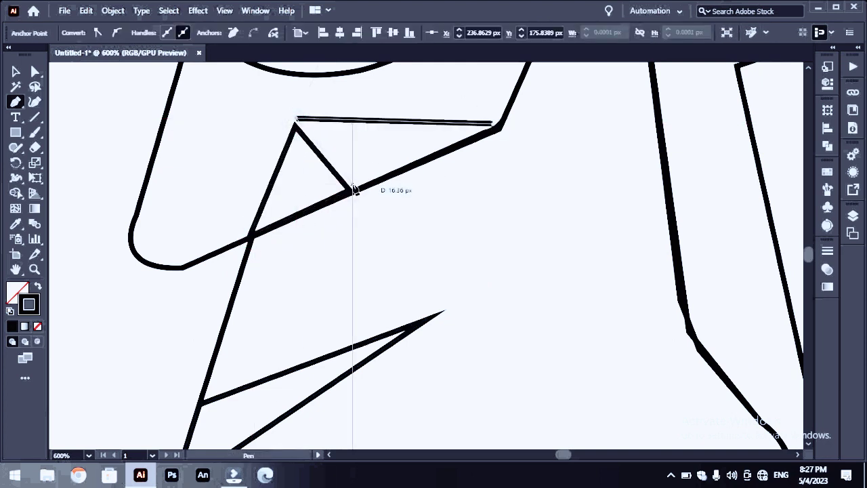
left_click(488, 128)
left_click(16, 72)
key("ctrl+minus")
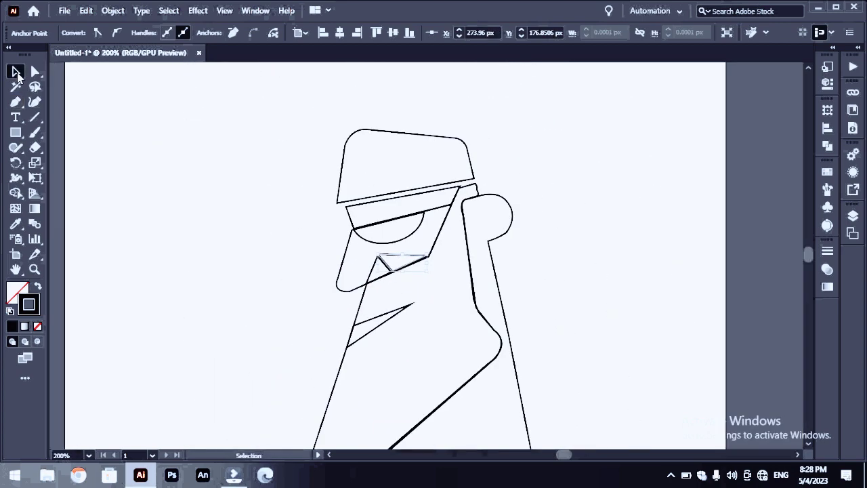
- Draw a closed wedge slice dividing the half-circle eye
key("ctrl+plus")
left_click(16, 102)
left_click(289, 119)
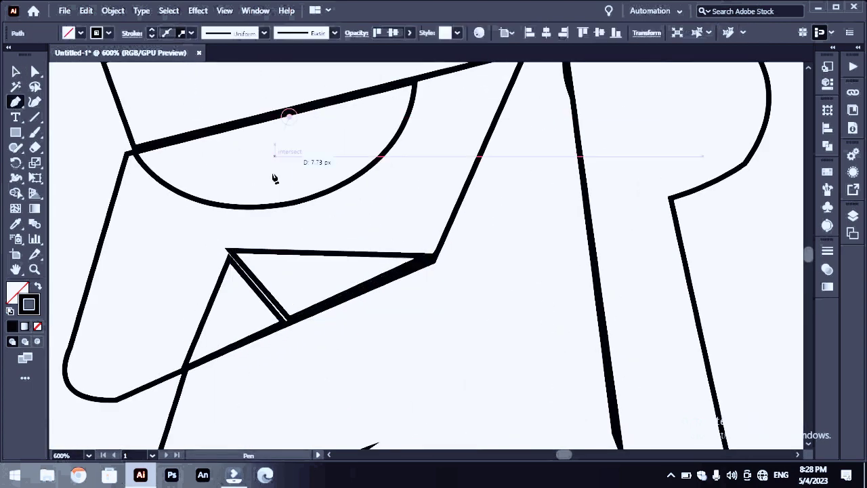
left_click(264, 205)
left_click_drag(413, 84, 410, 342)
scroll(433, 224, "up", 3)
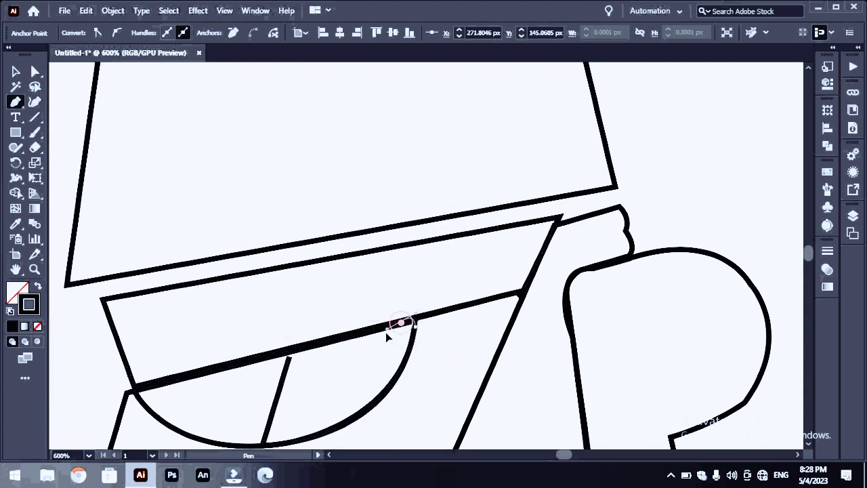
left_click(404, 325)
left_click(290, 354)
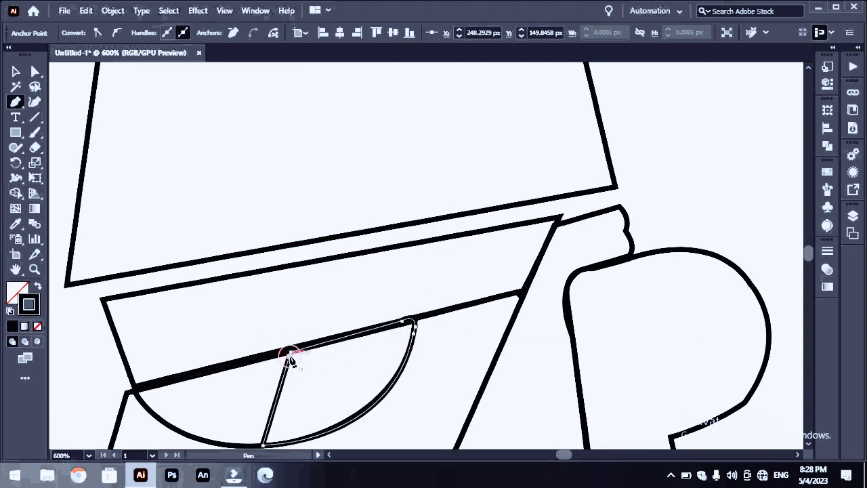
left_click(17, 71)
key("ctrl+minus")
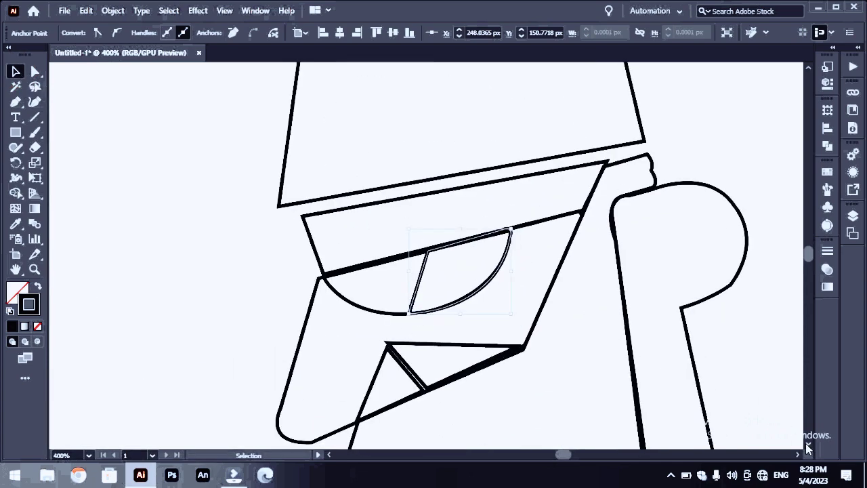
- Start a beard panel under the nose, running down to the lower right curve
scroll(807, 447, "down", 3)
scroll(807, 447, "down", 3)
scroll(807, 447, "down", 1)
scroll(807, 447, "down", 1)
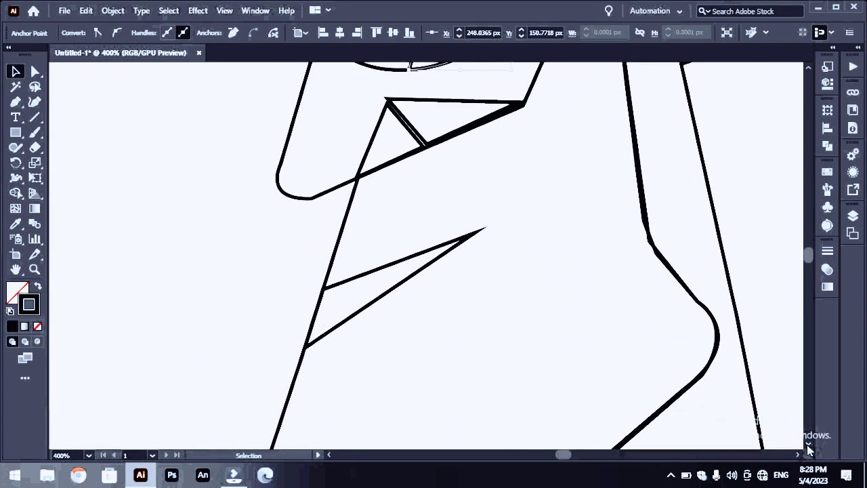
left_click(426, 152)
left_click(638, 426)
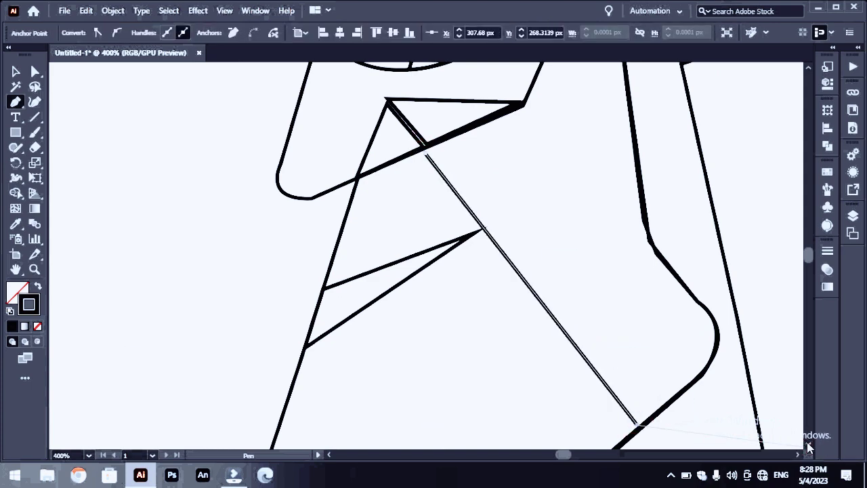
- Add the bottom-left corner, run up the left edge, close the panel, and deselect it
scroll(807, 447, "down", 5)
scroll(807, 447, "right", 6)
scroll(425, 252, "down", 2)
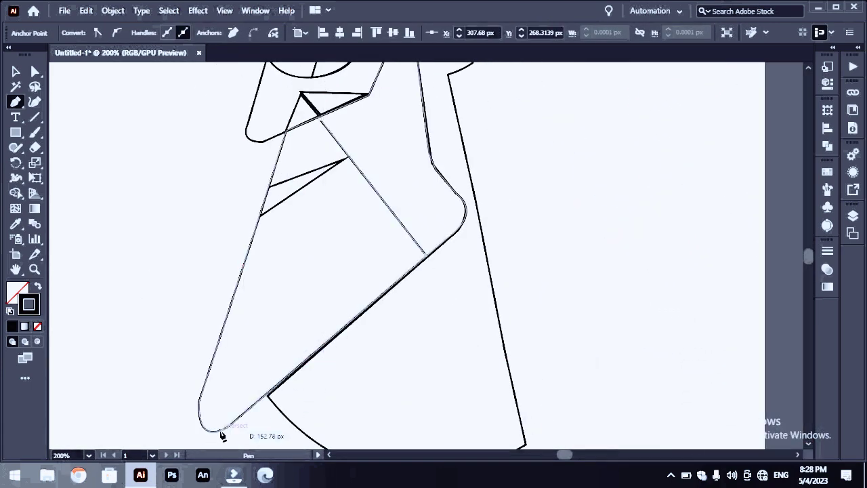
left_click(203, 400)
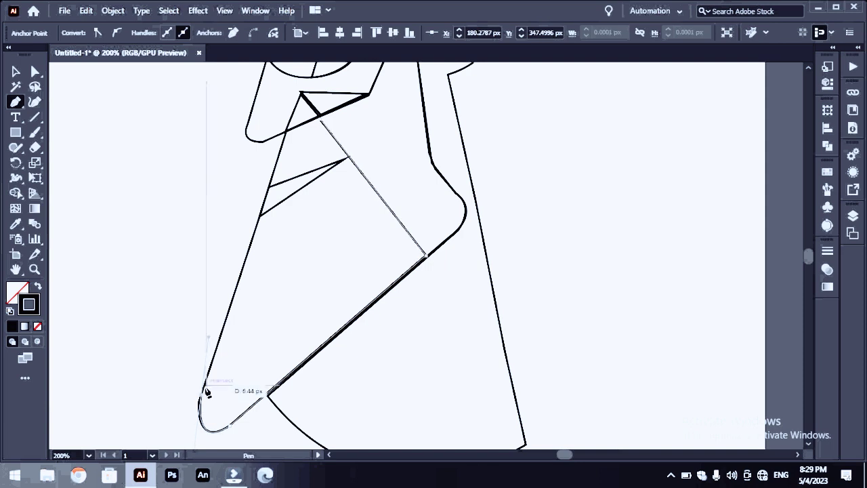
left_click(285, 132)
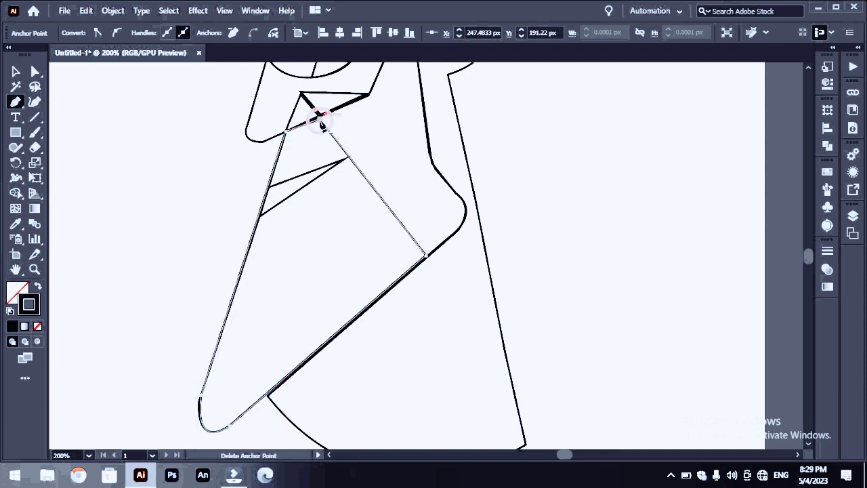
left_click(322, 122)
key("v")
left_click(364, 140)
scroll(799, 74, "up", 3)
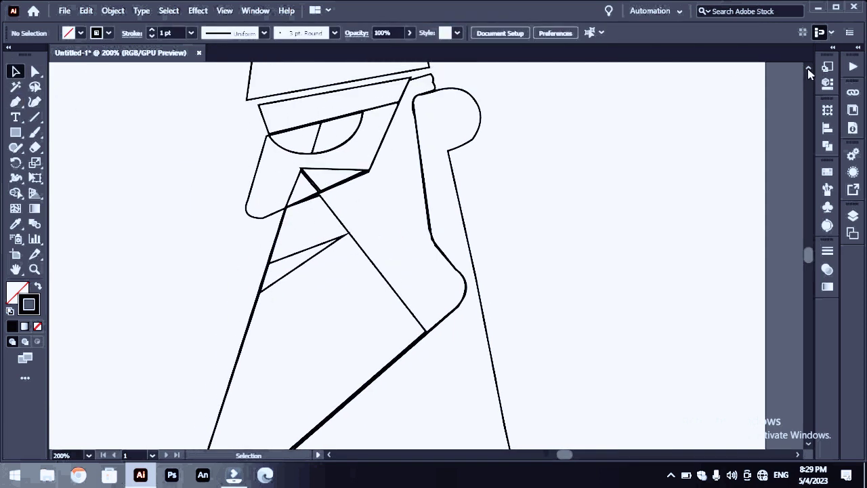
scroll(542, 121, "up", 1)
- Duplicate the eye and move the copy up and to the left, away from the face
scroll(319, 166, "up", 3)
left_click(308, 322)
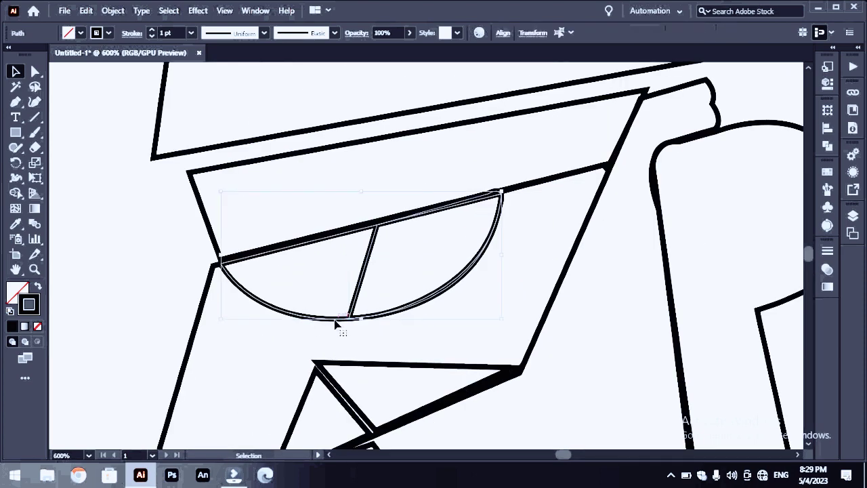
left_click_drag(336, 324, 125, 354)
key("ctrl+minus")
key("ctrl+minus")
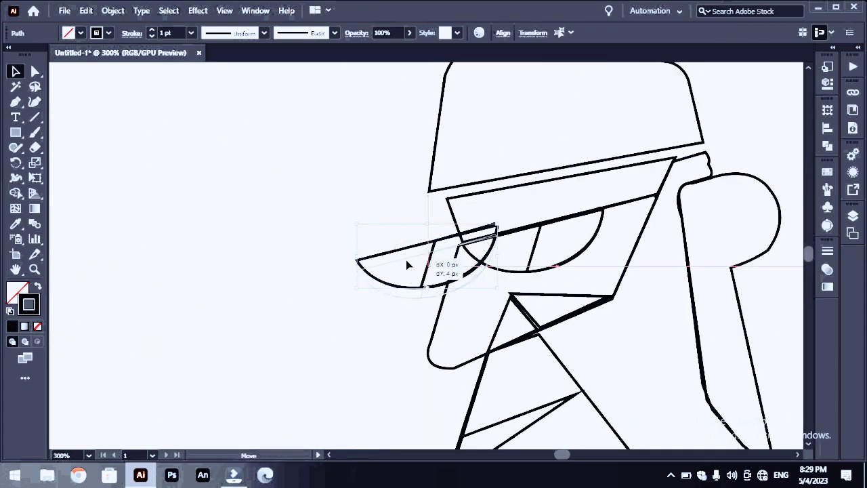
right_click(406, 259)
left_click(608, 412)
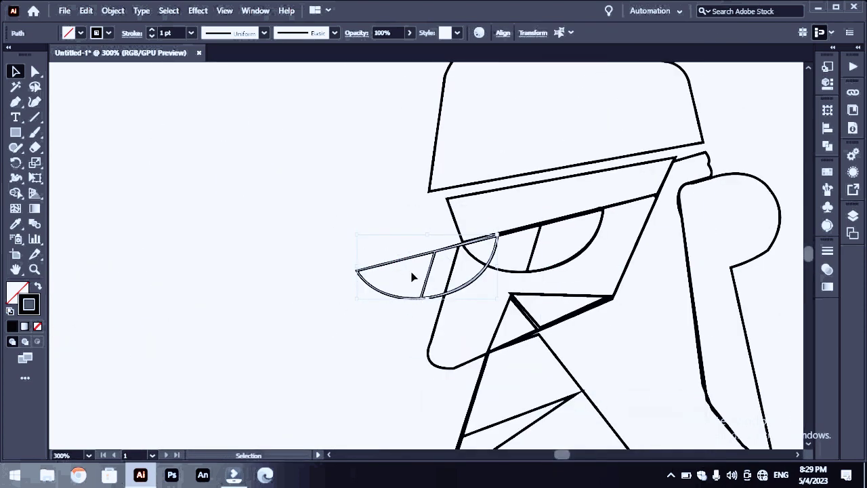
left_click_drag(416, 277, 225, 184)
left_click(262, 275)
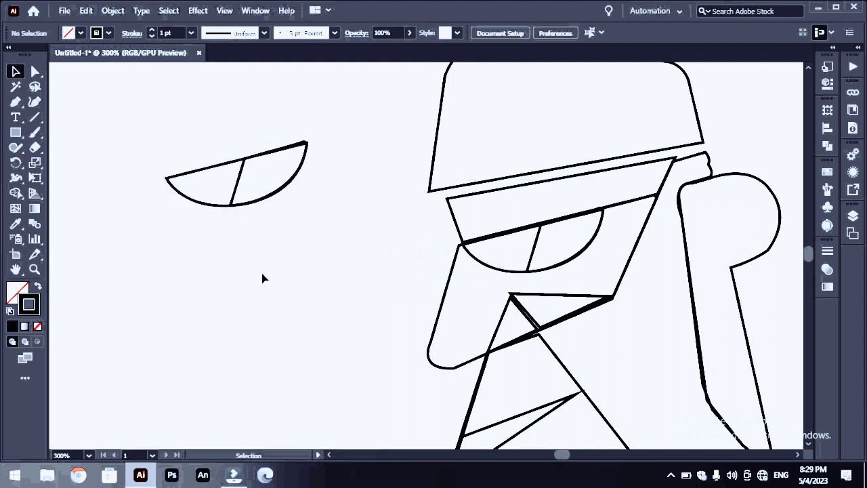
left_click(806, 73)
- Draw a four-point band across the cap with the Pen tool
key("p")
left_click(632, 213)
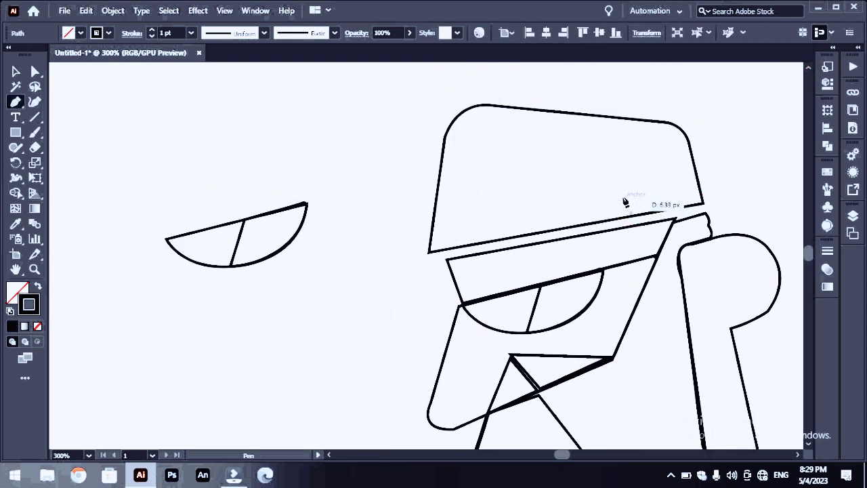
left_click(622, 195)
left_click(492, 208)
left_click(483, 241)
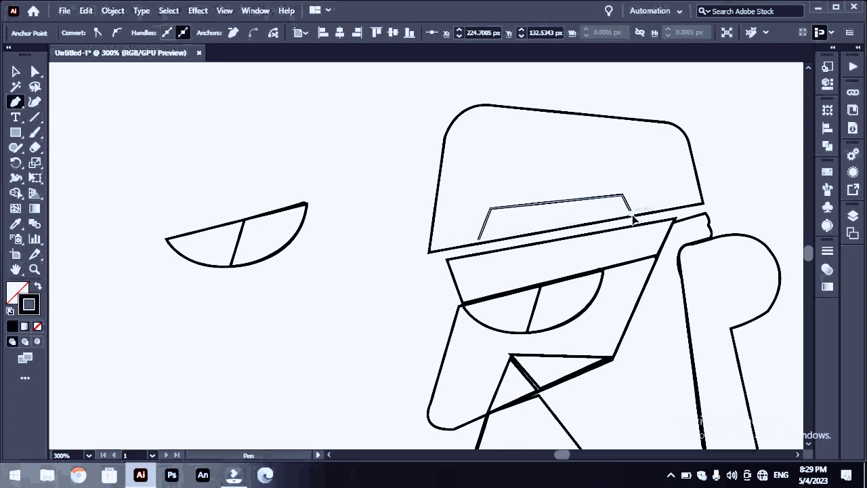
key("v")
- Draw two strand lines through the beard, from below the nose to its bottom edge
key("ctrl+minus")
key("ctrl+minus")
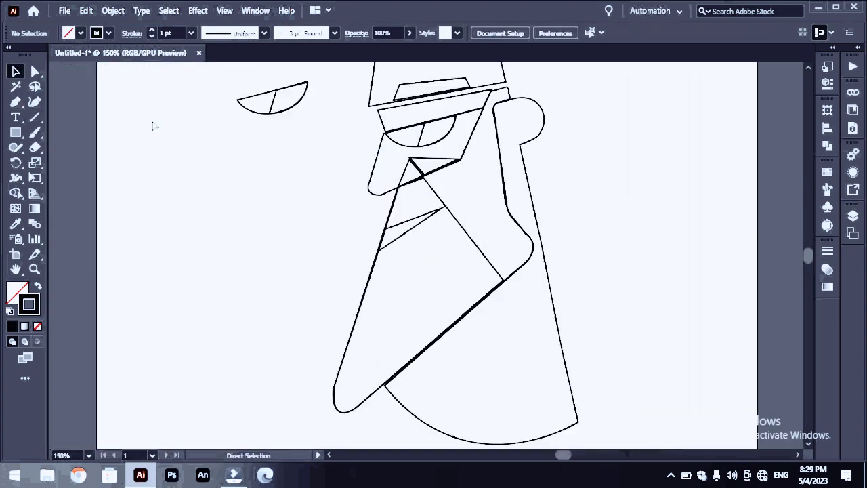
key("ctrl+plus")
key("ctrl+plus")
key("ctrl+minus")
key("p")
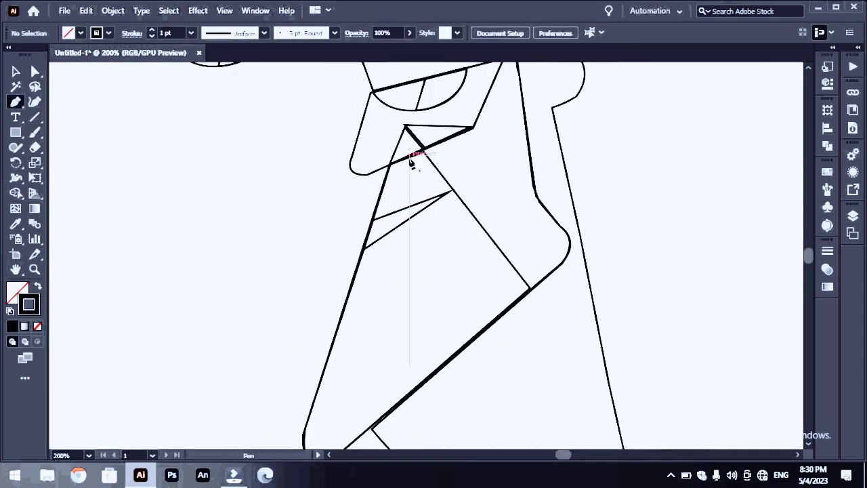
left_click(411, 160)
left_click(444, 367)
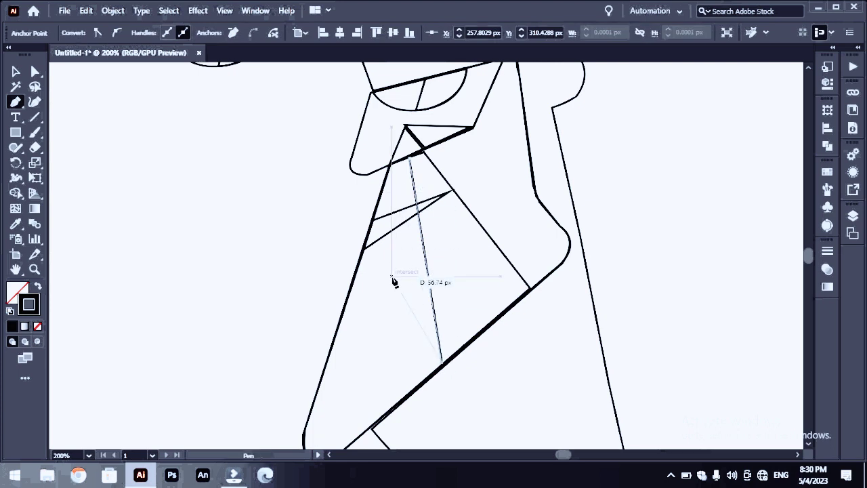
left_click(399, 168)
left_click(349, 448)
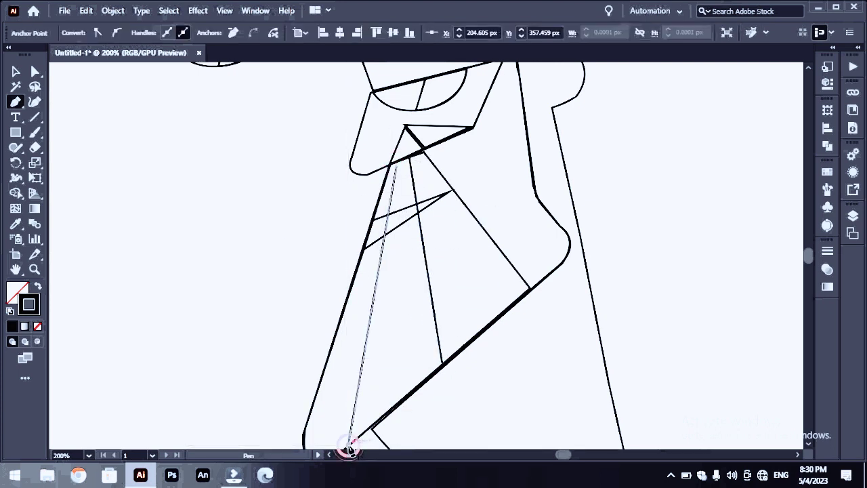
- Start a curved shoulder outline on the body's right side
key("ctrl+minus")
key("ctrl+minus")
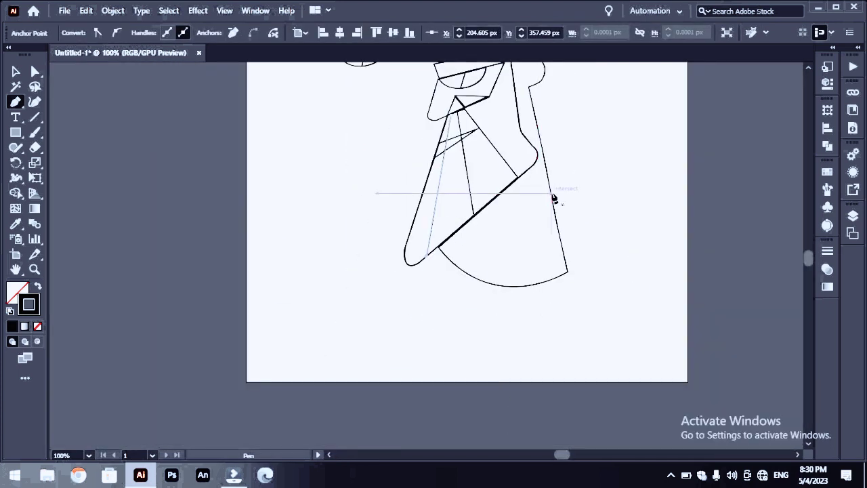
left_click(554, 196)
left_click_drag(590, 225, 592, 251)
- Draw and close the upper-arm outline to the right of the body
scroll(650, 223, "up", 3)
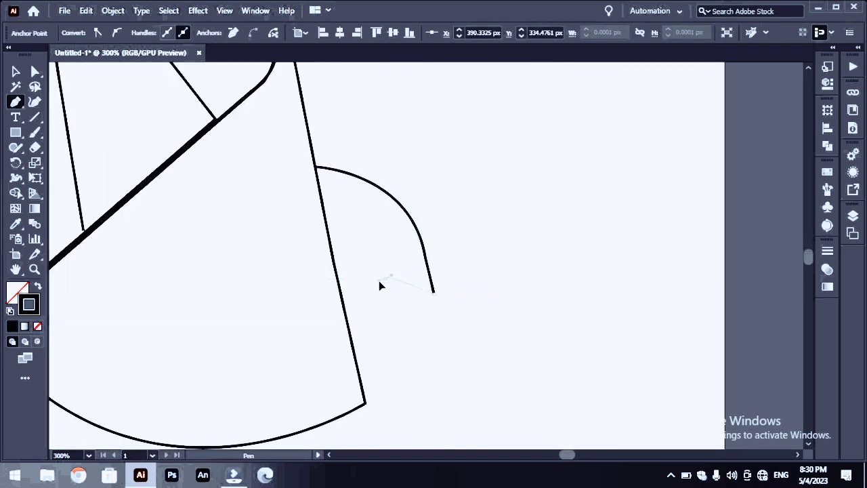
key("ctrl+minus")
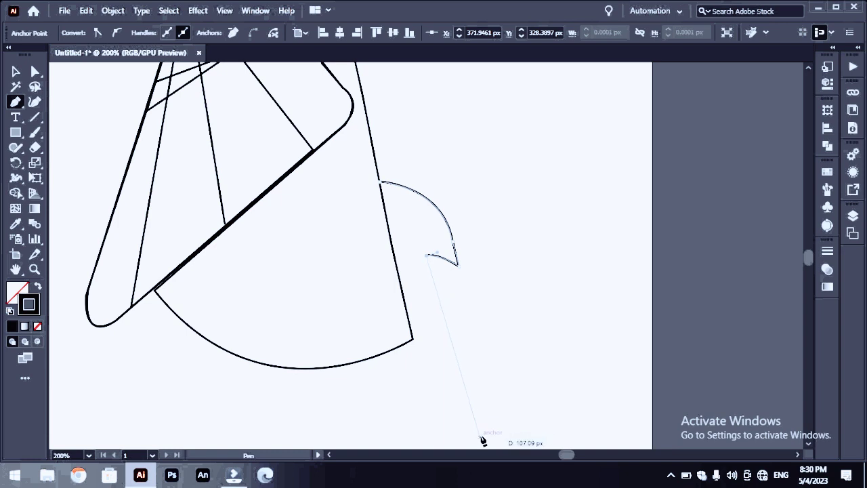
left_click(546, 435)
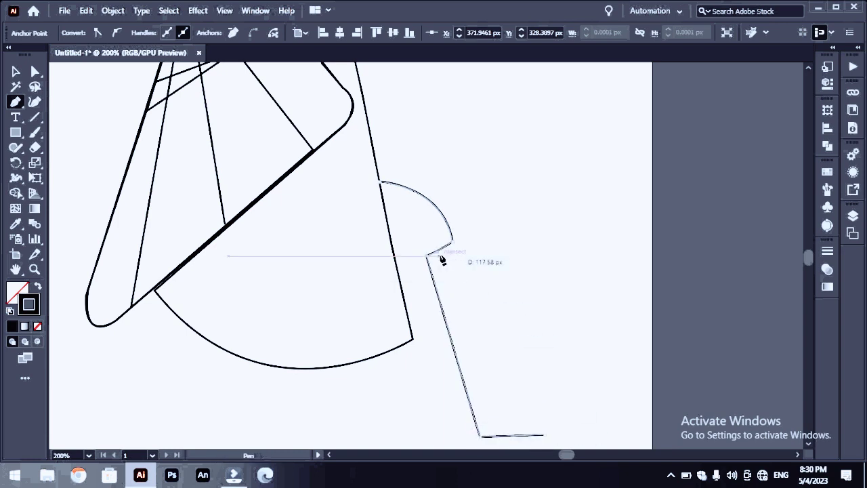
key("Escape")
left_click(455, 267)
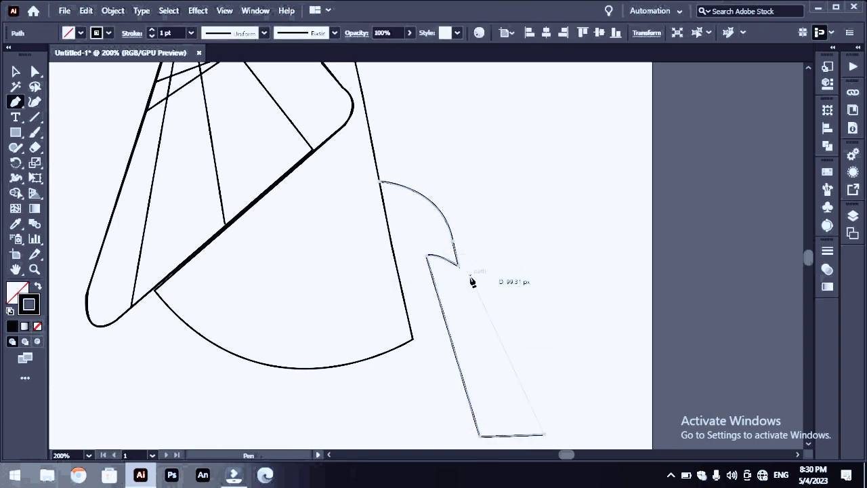
left_click(494, 316)
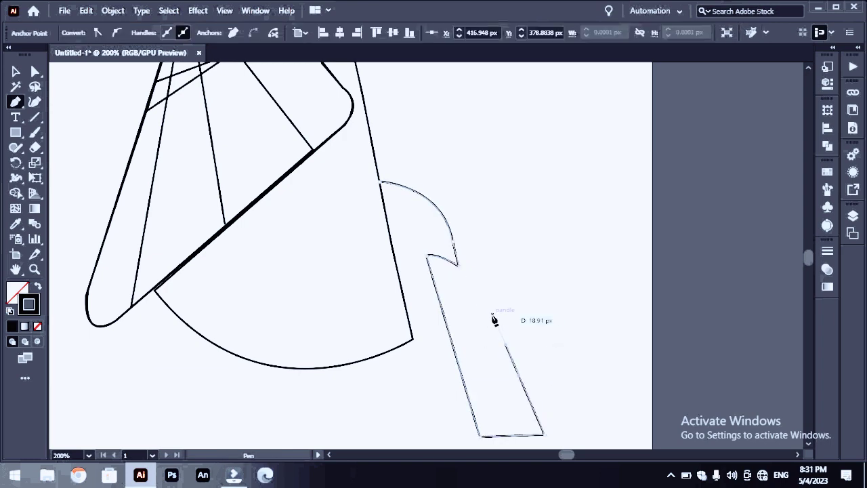
key("ctrl+equal")
key("ctrl+equal")
key("ctrl+equal")
left_click(303, 99)
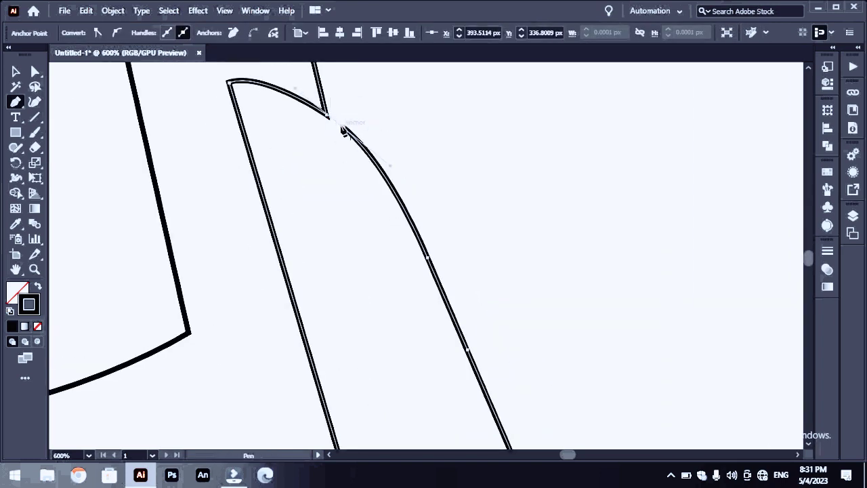
scroll(341, 132, "up", 4)
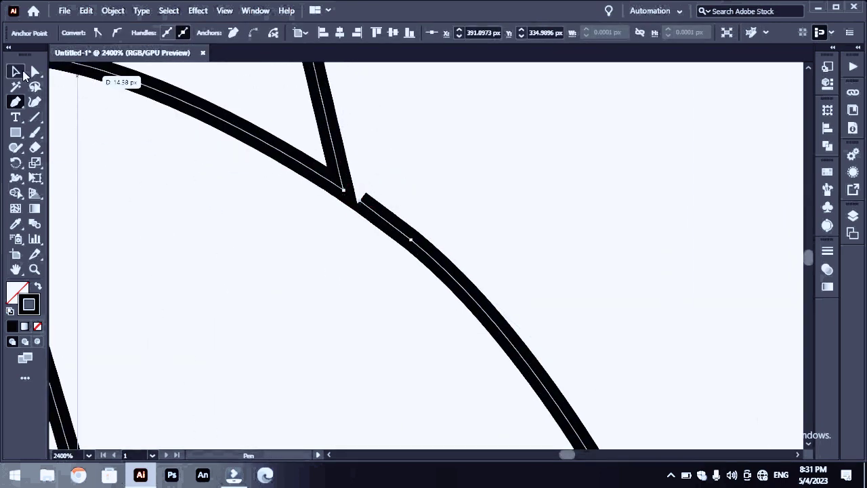
- Select the arm path and delete the curved segment that joined it above
left_click(16, 71)
left_click(461, 228)
scroll(460, 228, "down", 5)
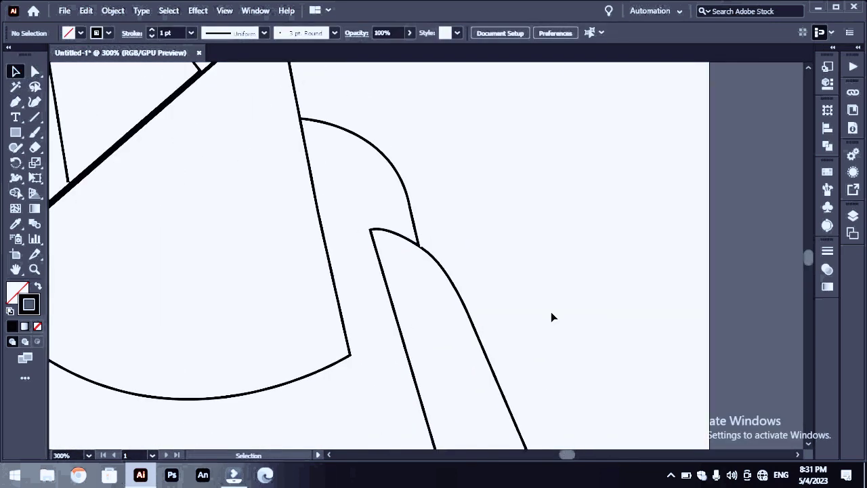
left_click_drag(552, 316, 367, 194)
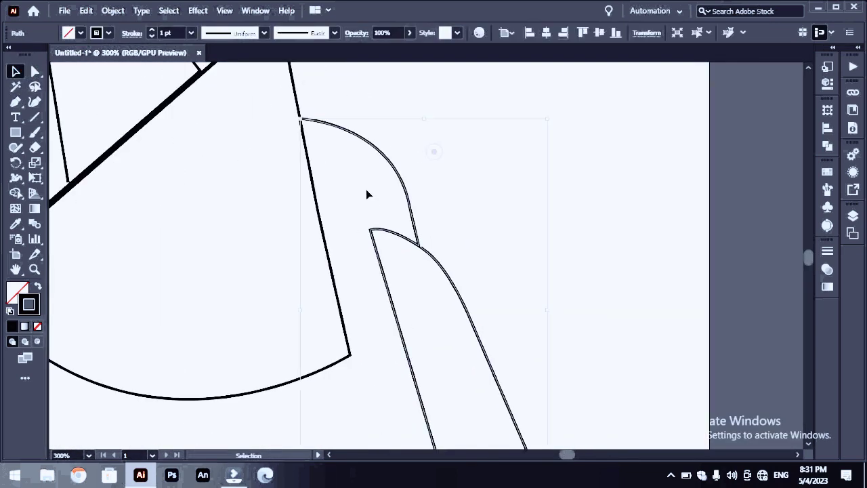
left_click(36, 71)
left_click(326, 126)
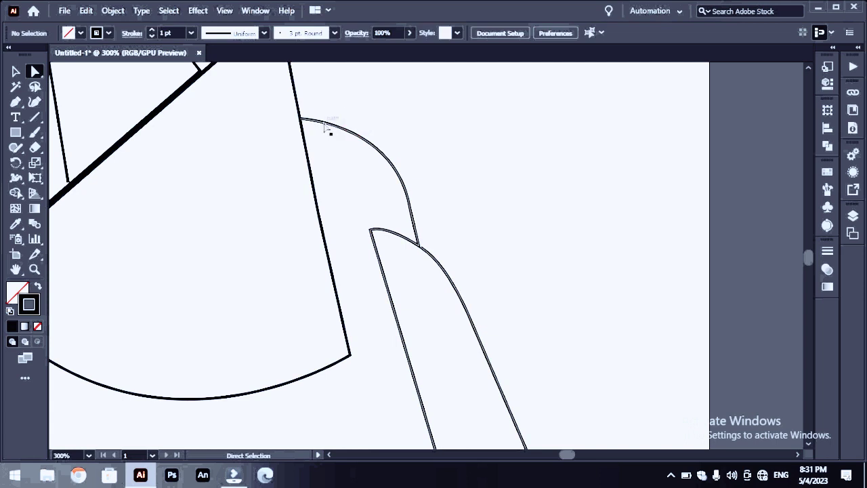
key("Delete")
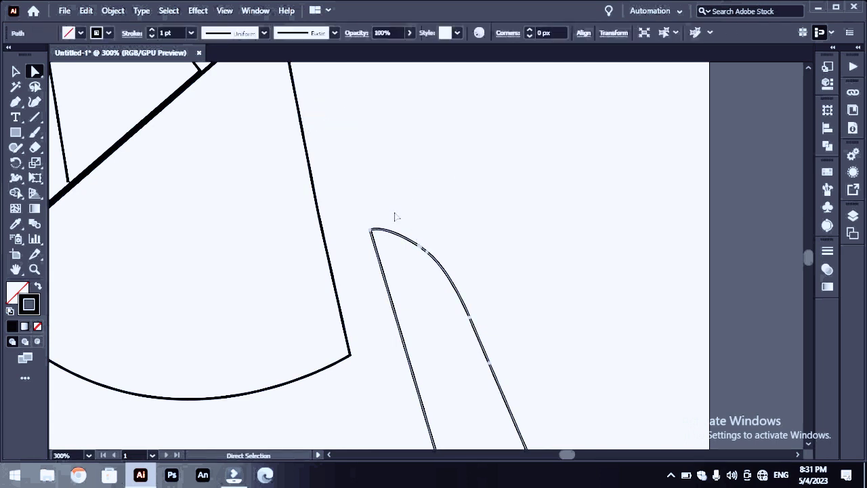
key("p")
key("ctrl+minus")
key("ctrl+minus")
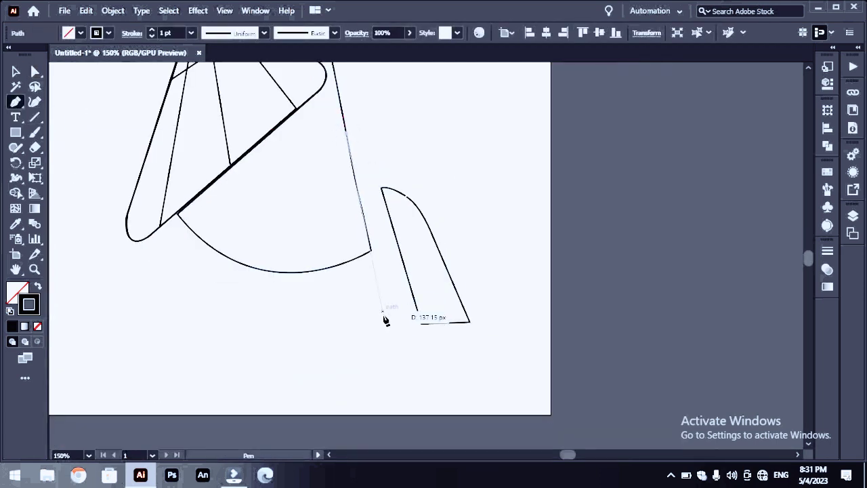
- Trace the right shoulder with a curved top ending at the beard edge
left_click(383, 320)
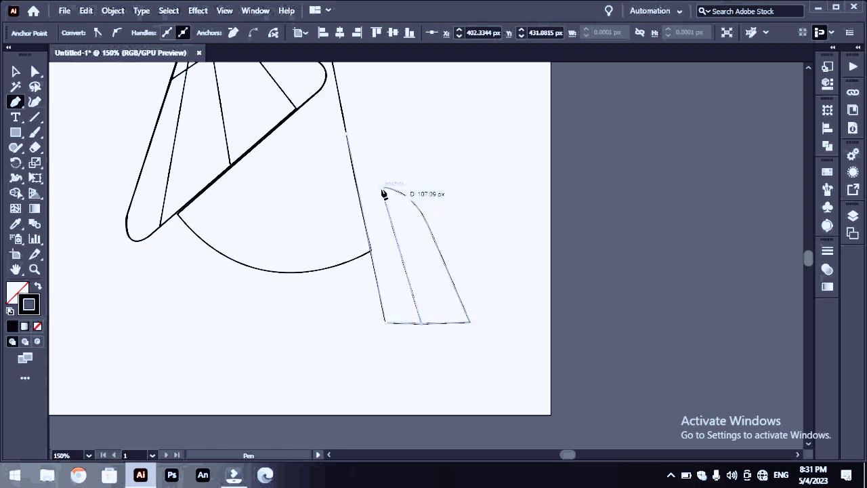
left_click_drag(347, 131, 351, 140)
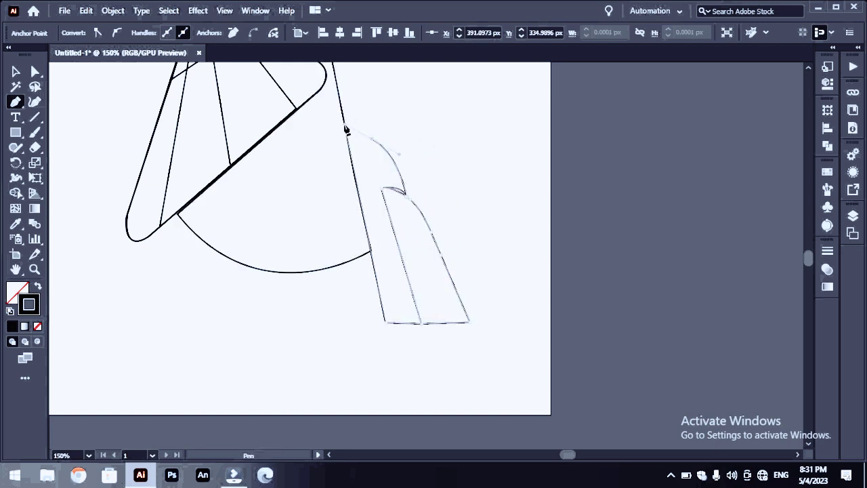
left_click(333, 147, "ctrl")
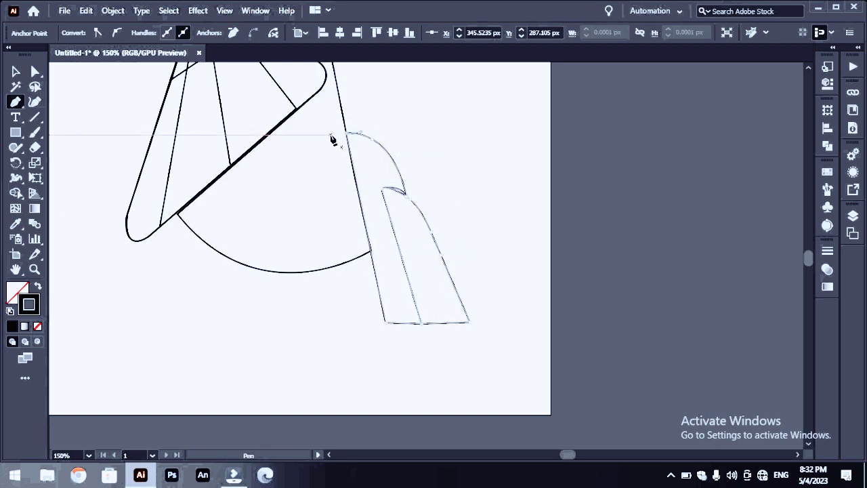
left_click(329, 454)
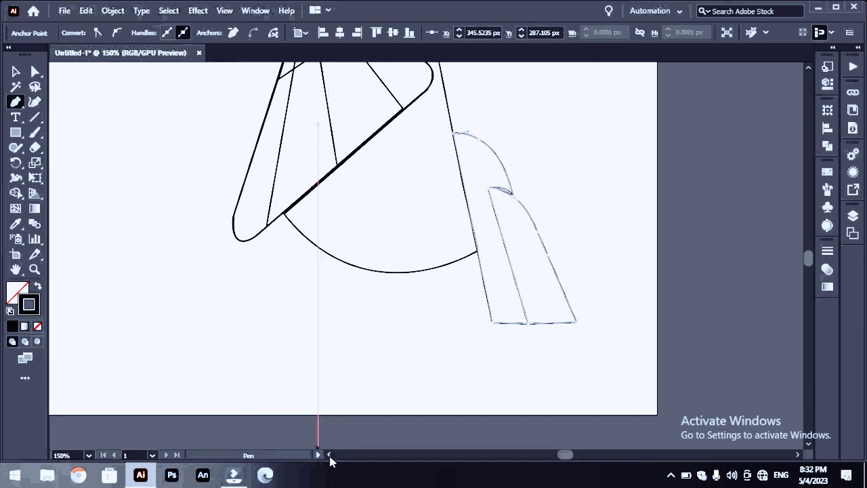
- Trace the closed left shoulder outline and the small triangle inside it
left_click(120, 324)
left_click_drag(352, 161, 348, 197)
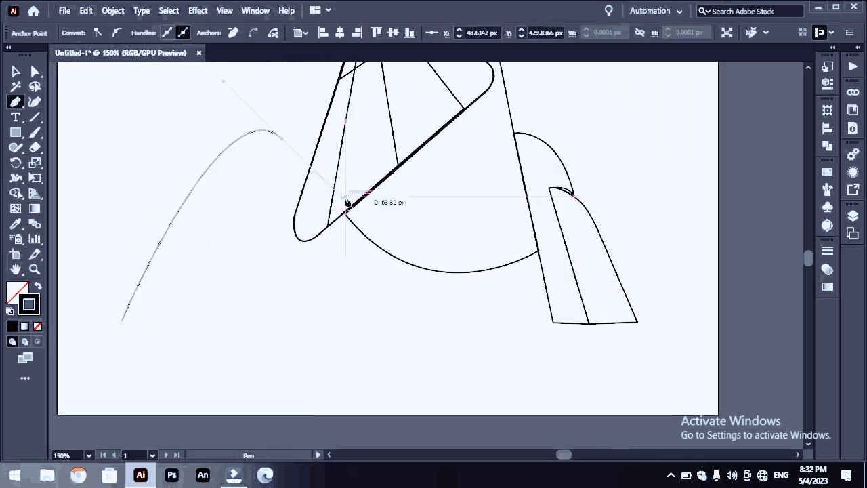
key("ctrl+z")
left_click(213, 167)
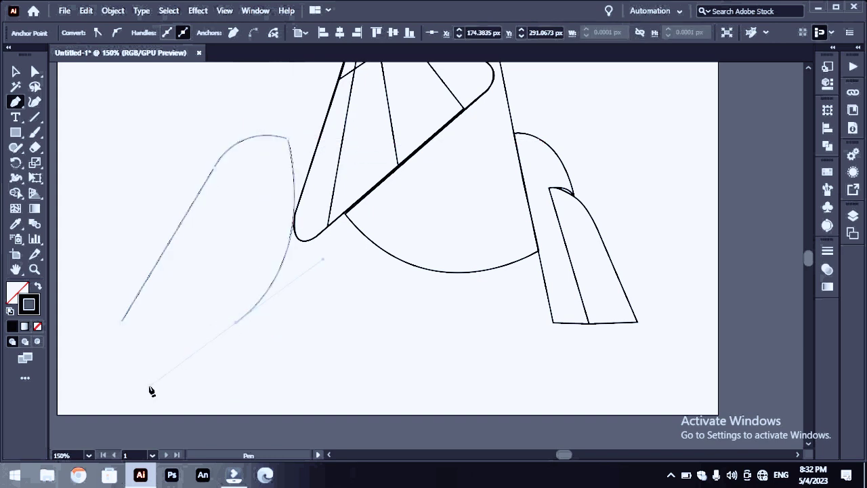
left_click(241, 233)
left_click(203, 323)
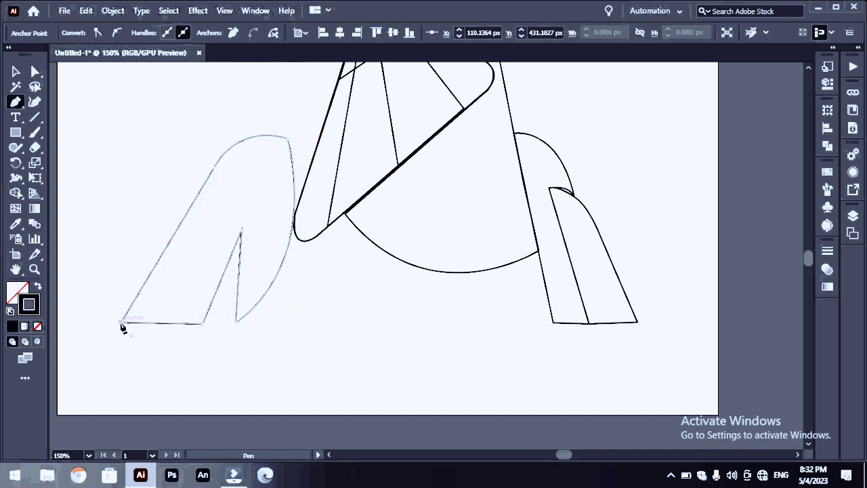
left_click(204, 330)
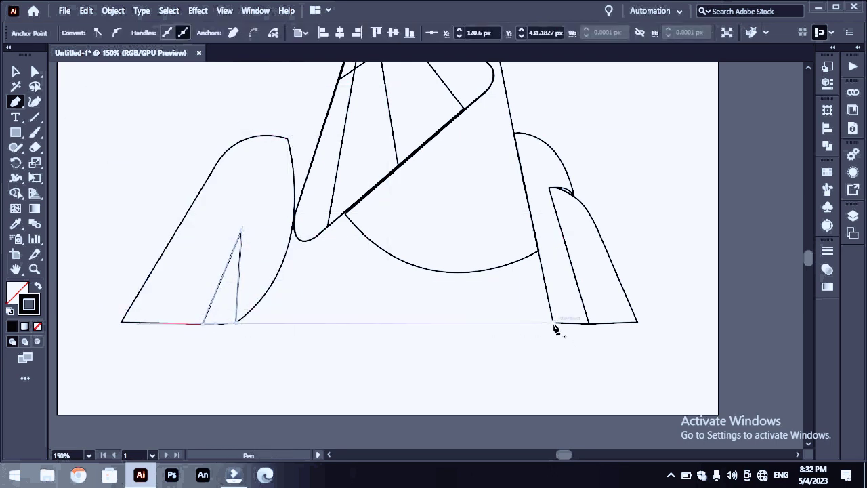
left_click(237, 322)
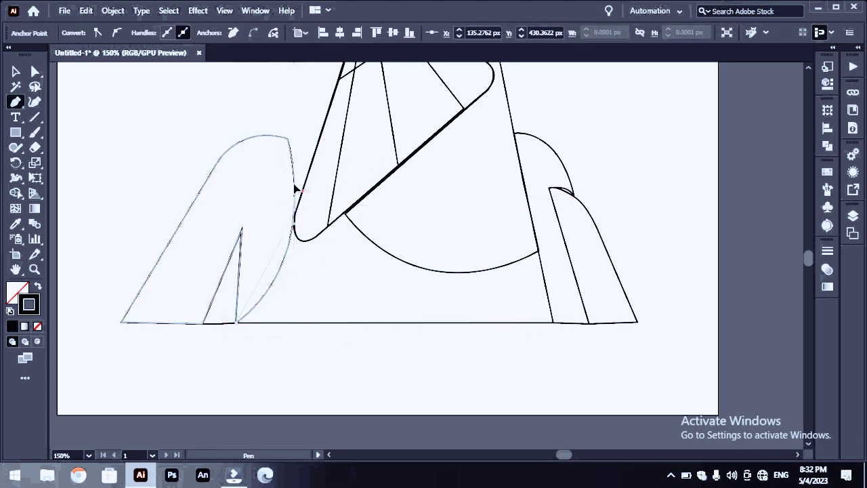
- Trace the tank top body outline, then fit the artboard in the window
mouse_move(295, 196)
left_mouse_down()
mouse_move(299, 204)
mouse_move(295, 181)
left_mouse_up()
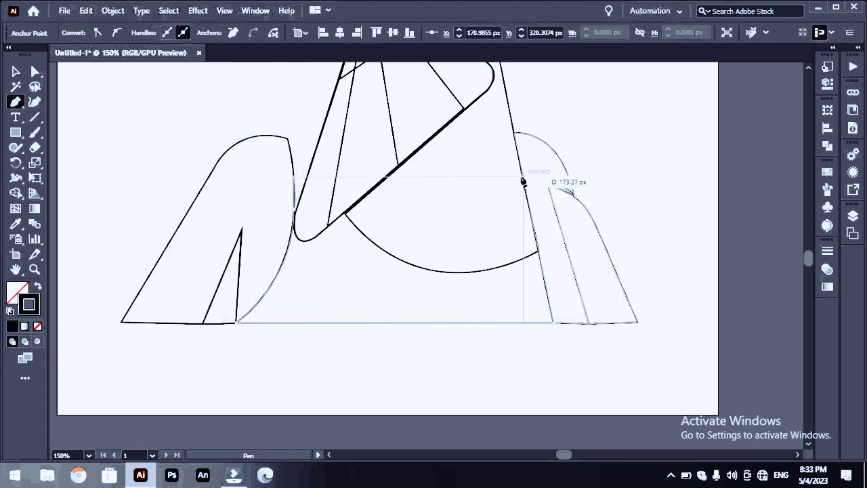
left_click(523, 176)
left_click(554, 322)
left_click(16, 71)
key("ctrl+0")
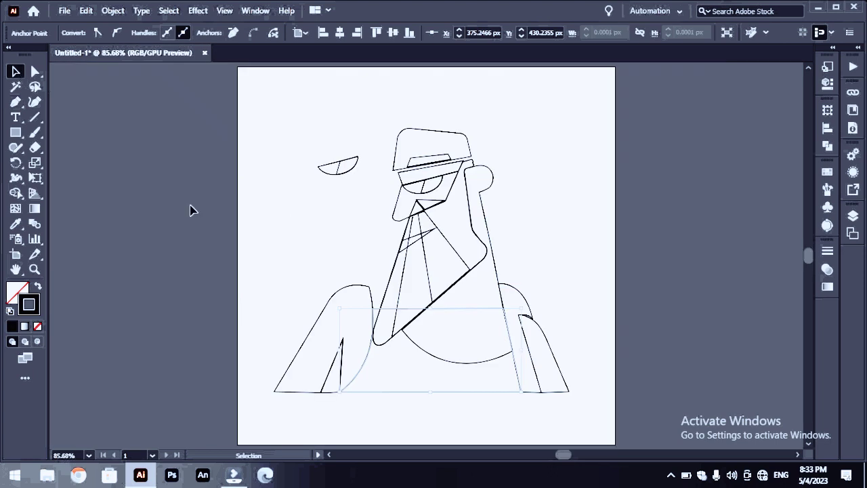
- Draw a closed chest triangle below the beard
key("p")
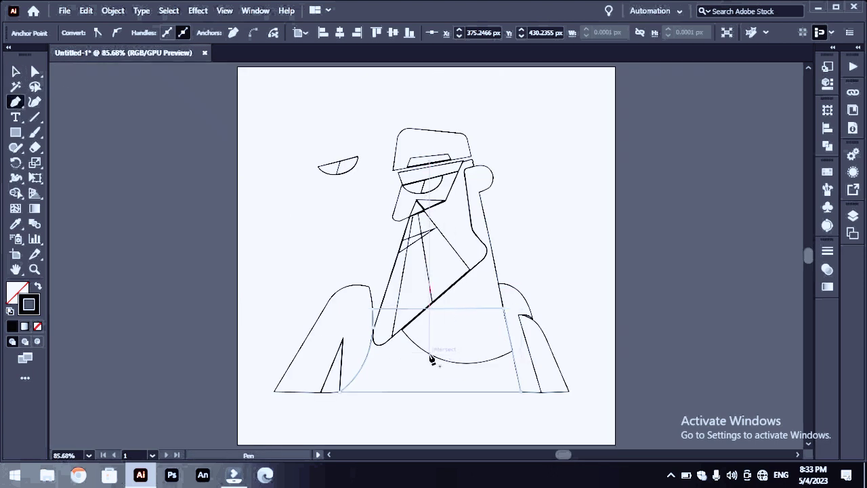
left_click(429, 357)
left_click(470, 273)
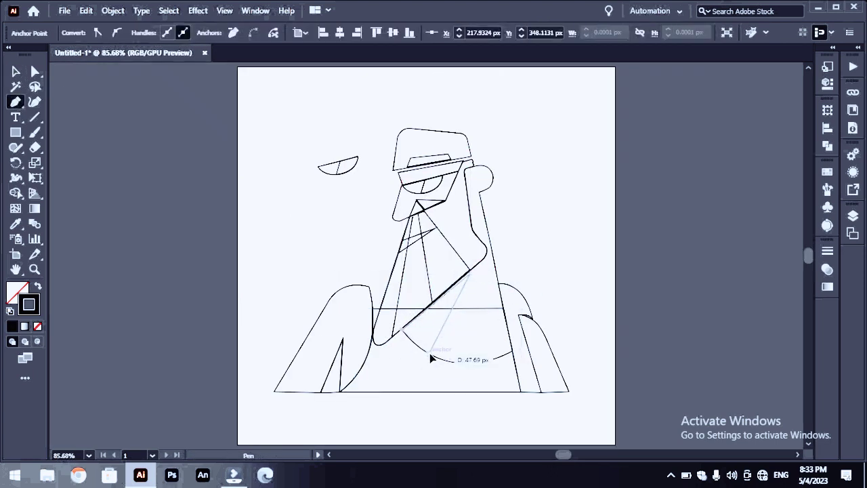
left_click(426, 352)
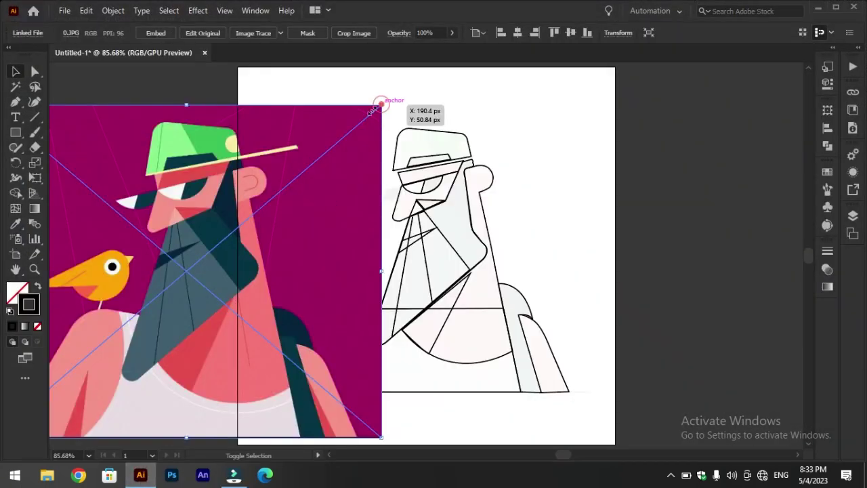
- Fill the left shoulder pink and the tank top with its reference colour, then arrange the right shoulder
left_click(332, 410)
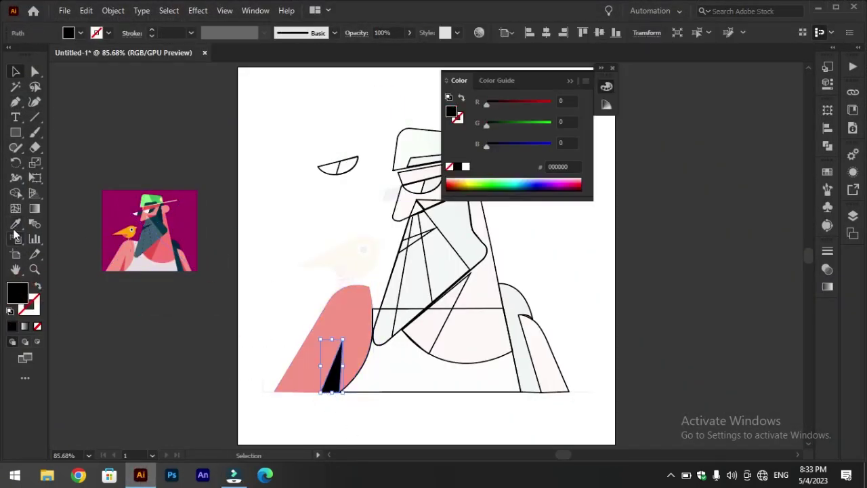
left_click(129, 346)
left_click(39, 283)
left_click(612, 348)
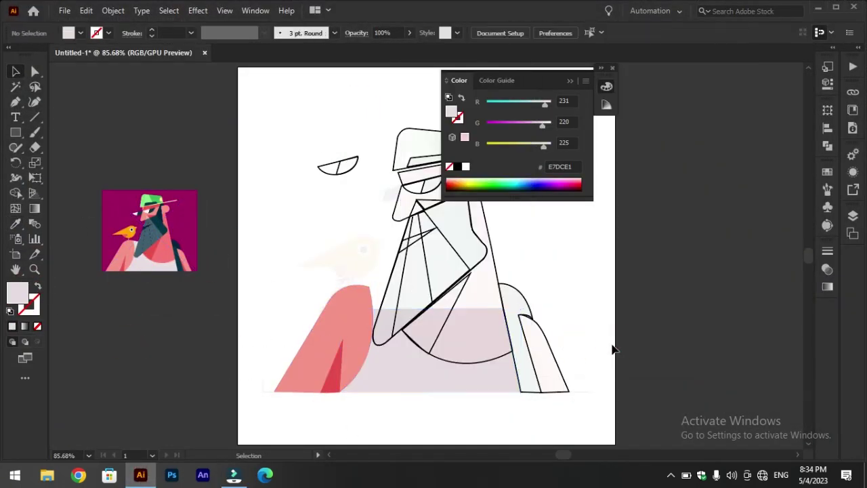
left_click(568, 390)
right_click(568, 389)
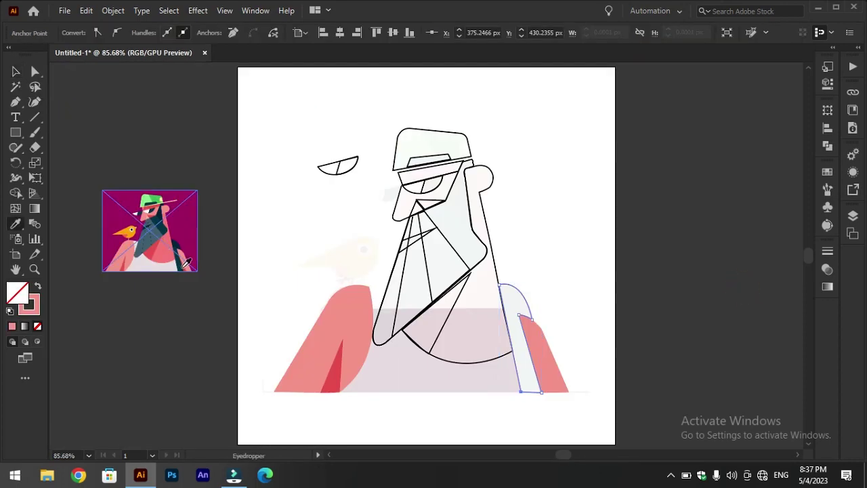
- Fill the neck pink and the beard dark teal from the reference image
left_click(487, 237)
left_click(449, 281)
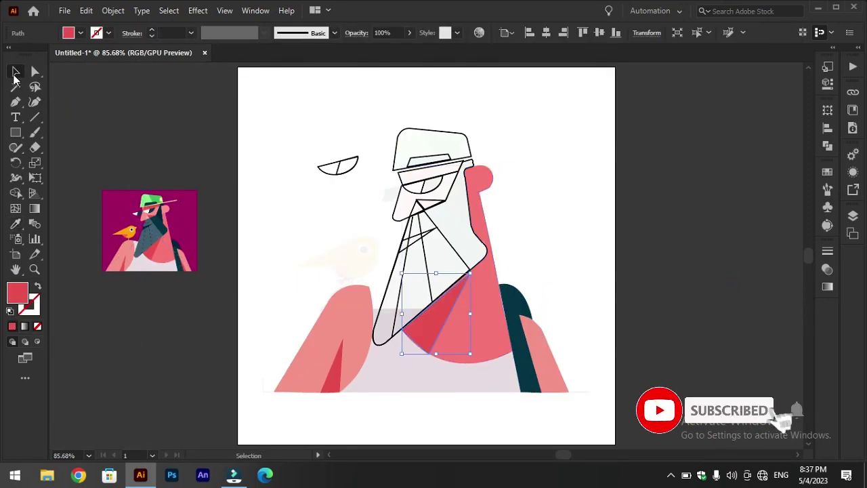
left_click(389, 278)
left_click(152, 240)
right_click(488, 271)
left_click(508, 192)
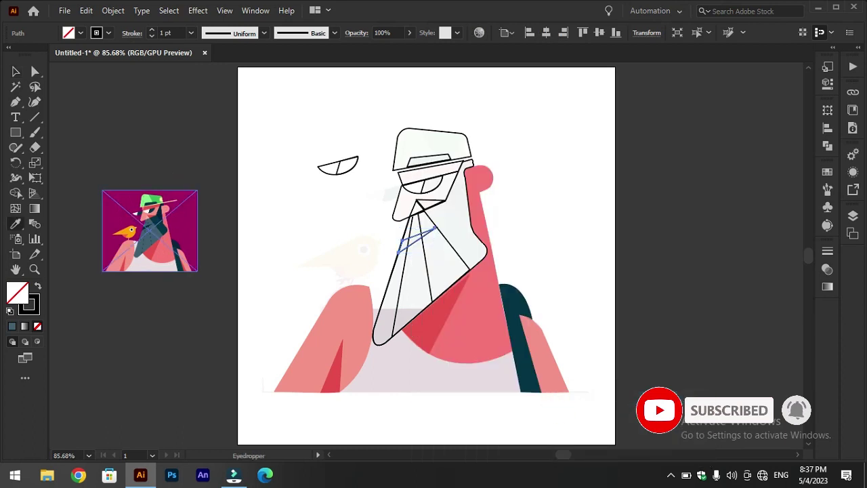
left_click(16, 71)
- Fill the face pink with colour sampled from the reference
left_click(406, 193)
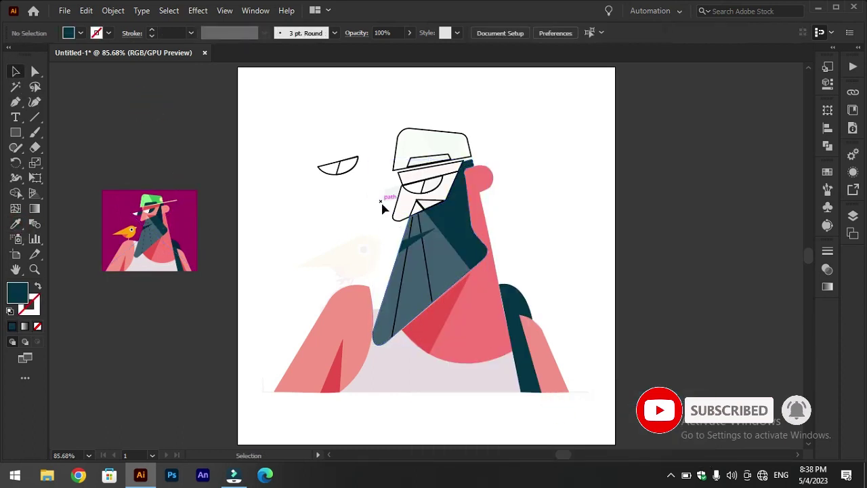
left_click(16, 224)
left_click(150, 211)
key("ctrl+1")
key("v")
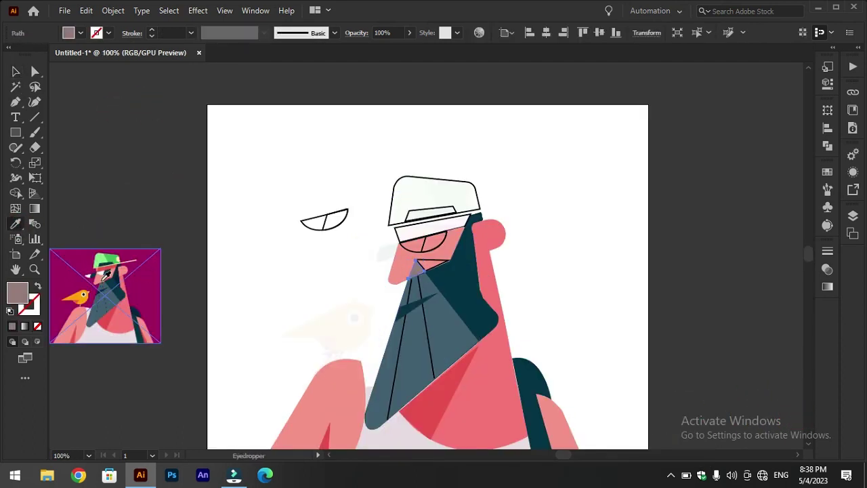
- Fill the eye pupil black and the cap green
left_click(15, 225)
left_click(101, 284)
key("ctrl+z")
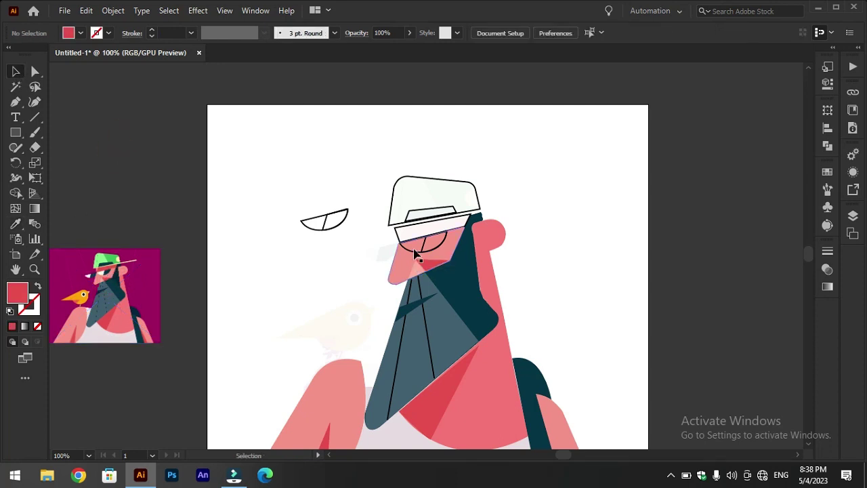
left_click(29, 305)
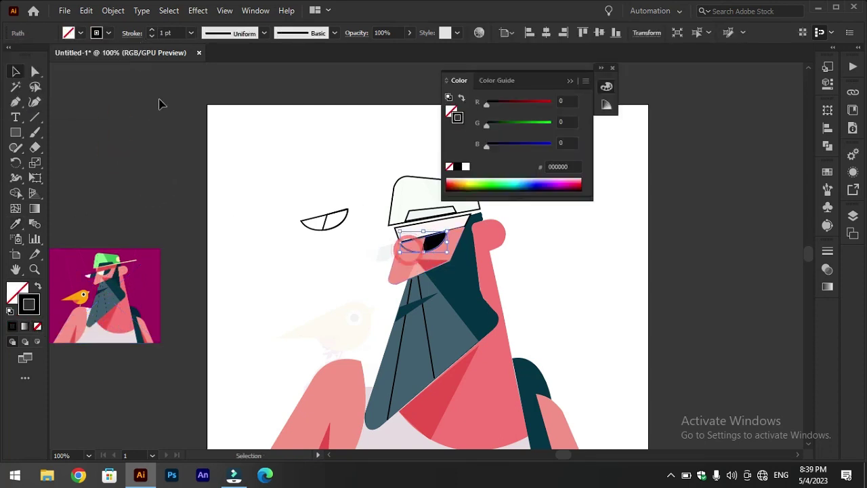
left_click(37, 325)
key("ctrl+z")
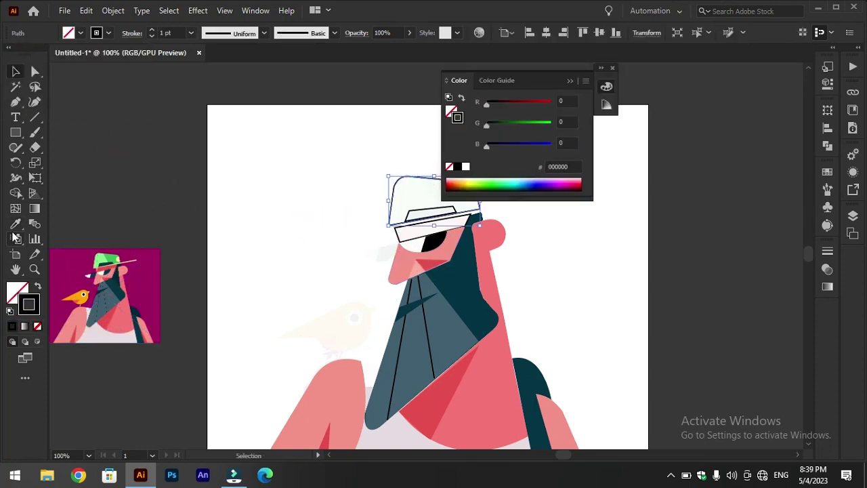
key("ctrl+z")
key("ctrl+z")
key("ctrl+z")
key("ctrl+z")
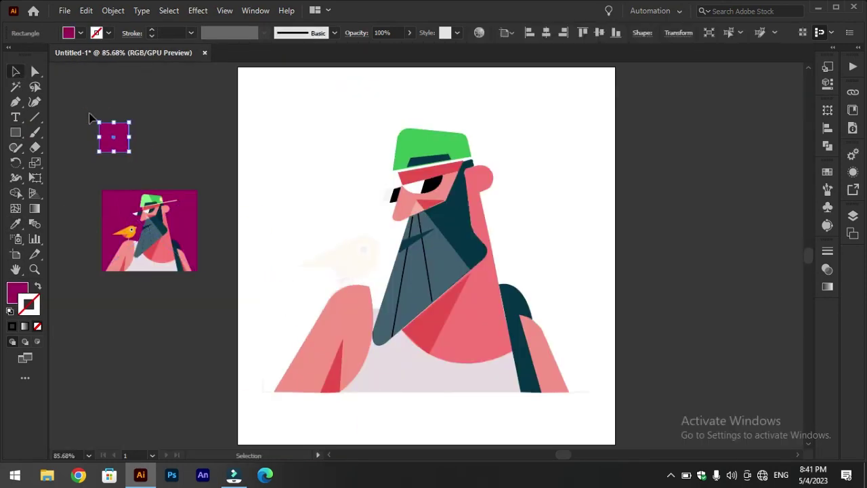
- Send the magenta rectangle behind the character and enlarge the character to fill the artboard
mouse_move(114, 135)
left_mouse_down()
mouse_move(251, 79)
mouse_move(615, 444)
left_mouse_up()
key("ctrl+shift+bracketleft")
left_click(290, 422)
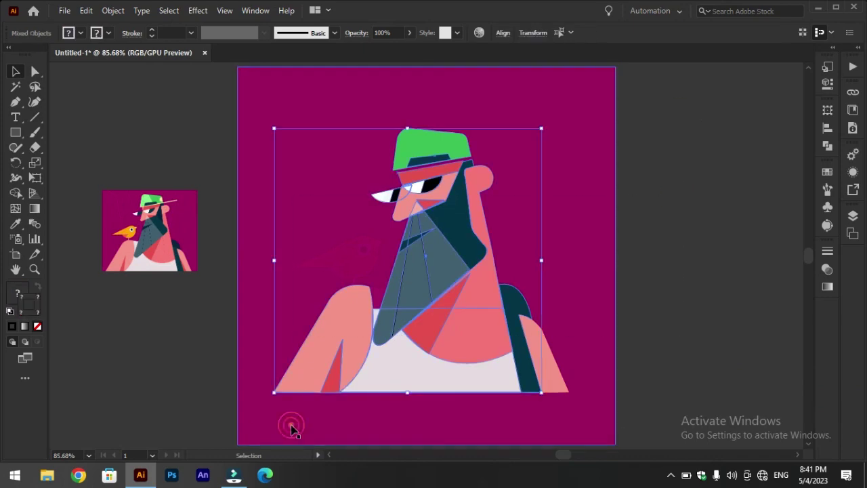
mouse_move(615, 128)
left_mouse_down()
mouse_move(504, 185)
mouse_move(608, 91)
left_mouse_up()
right_click(547, 52)
left_click(699, 58)
left_click_drag(578, 418, 580, 424)
left_click(691, 294)
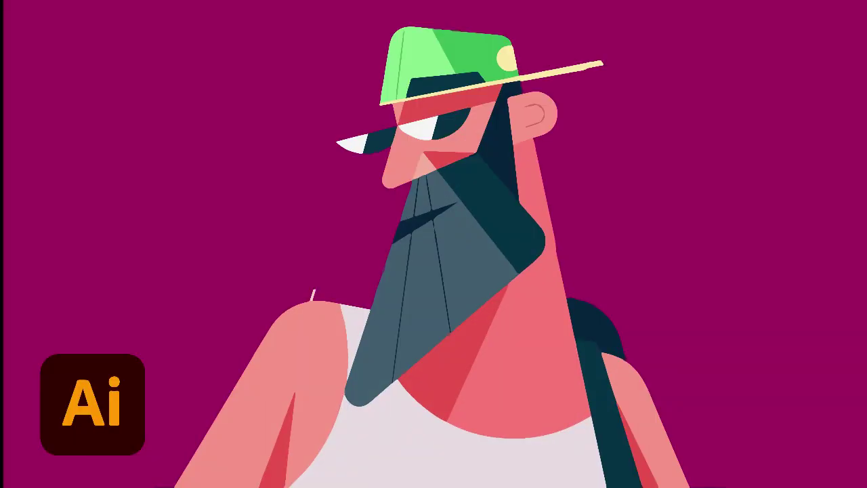